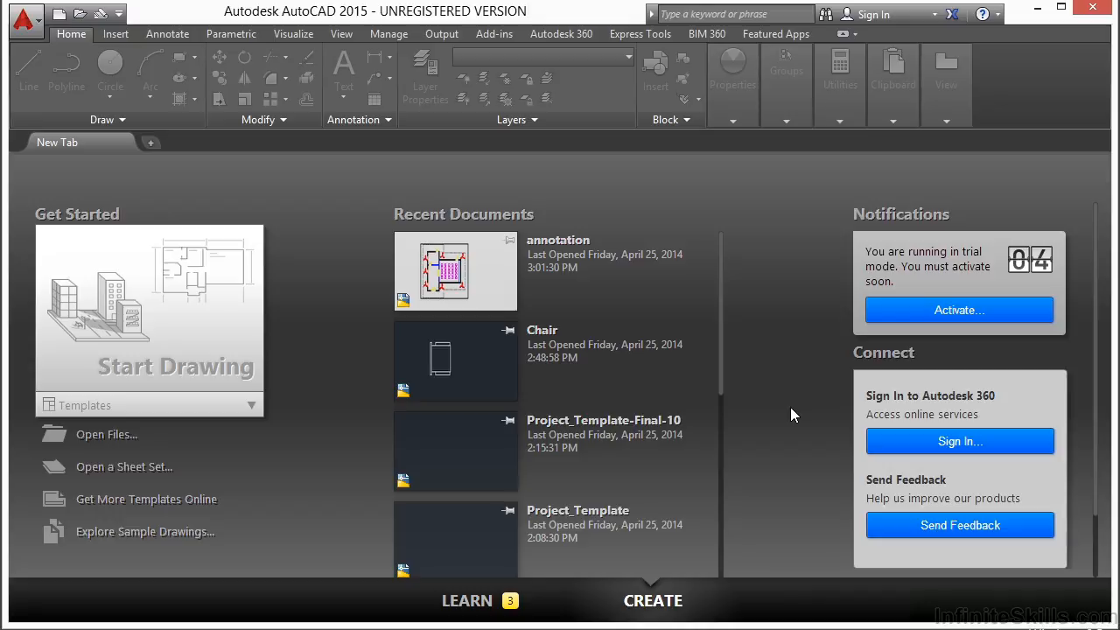
# - Open the drawing Attributed Block Example.dwg
pyautogui.click(91, 435)
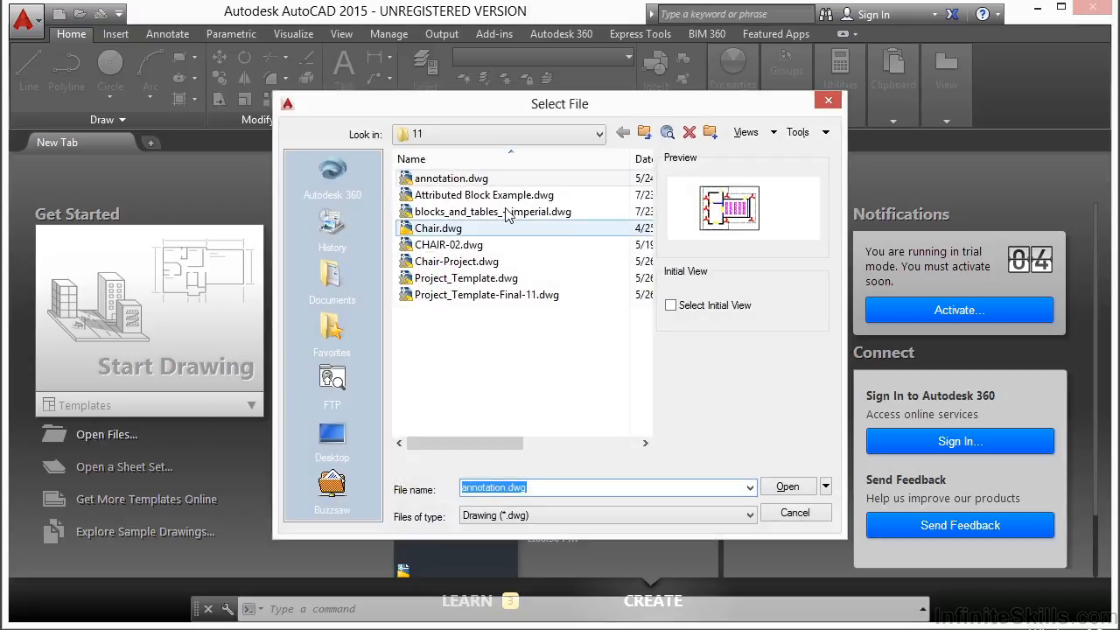
pyautogui.click(510, 196)
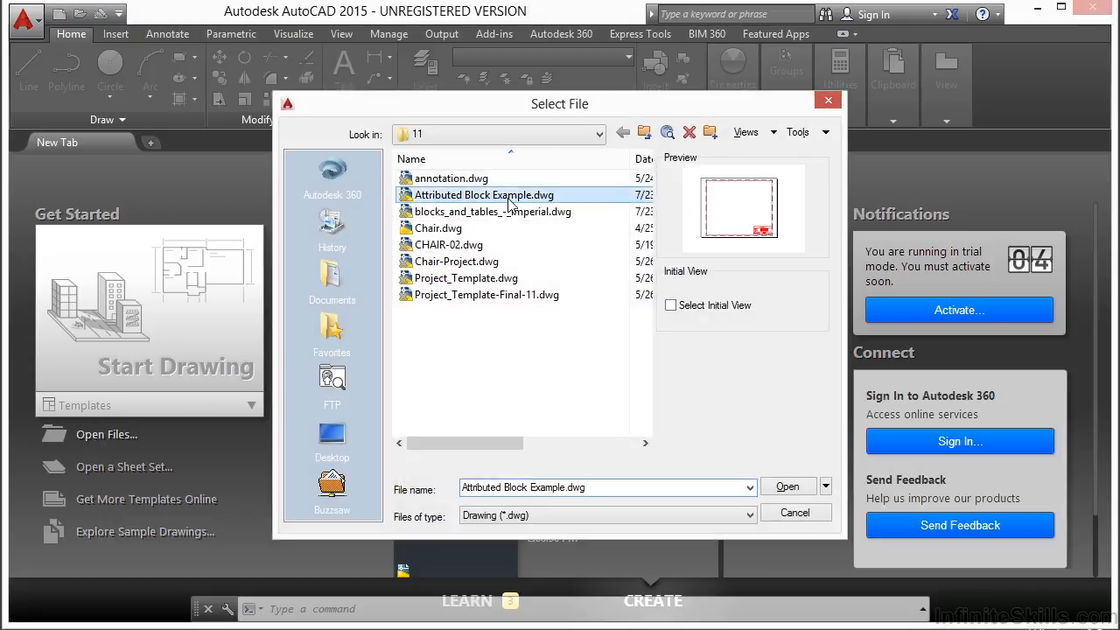
pyautogui.click(786, 487)
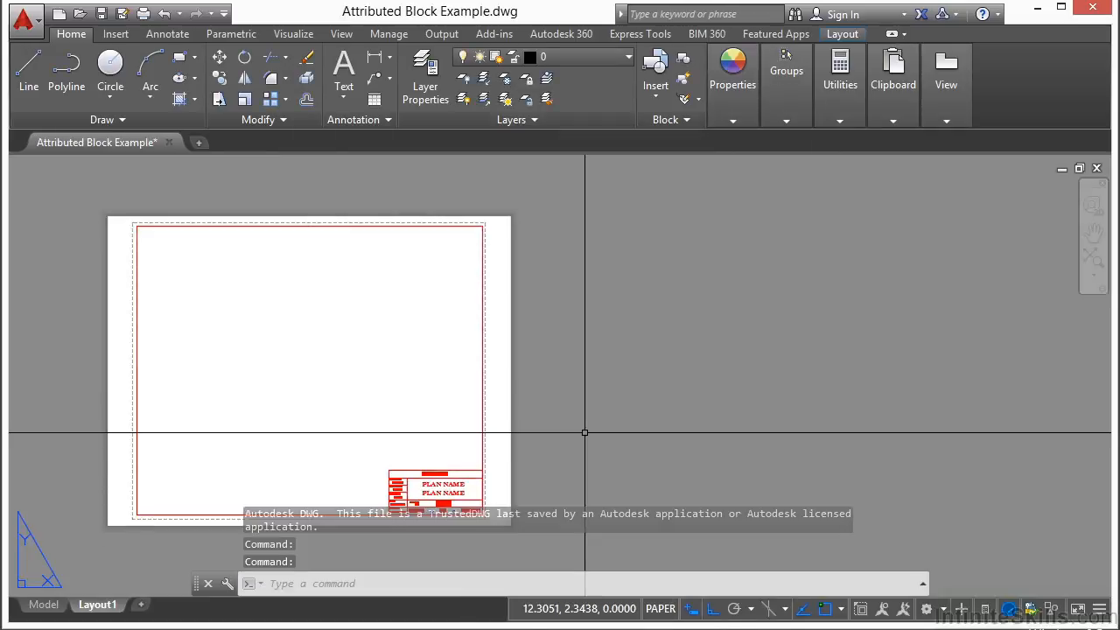
# - Select the title block in the sheet's lower corner and examine its text fields up close
pyautogui.moveTo(426, 426); pyautogui.dragTo(470, 378, button='middle')
pyautogui.scroll(4, 470, 378)
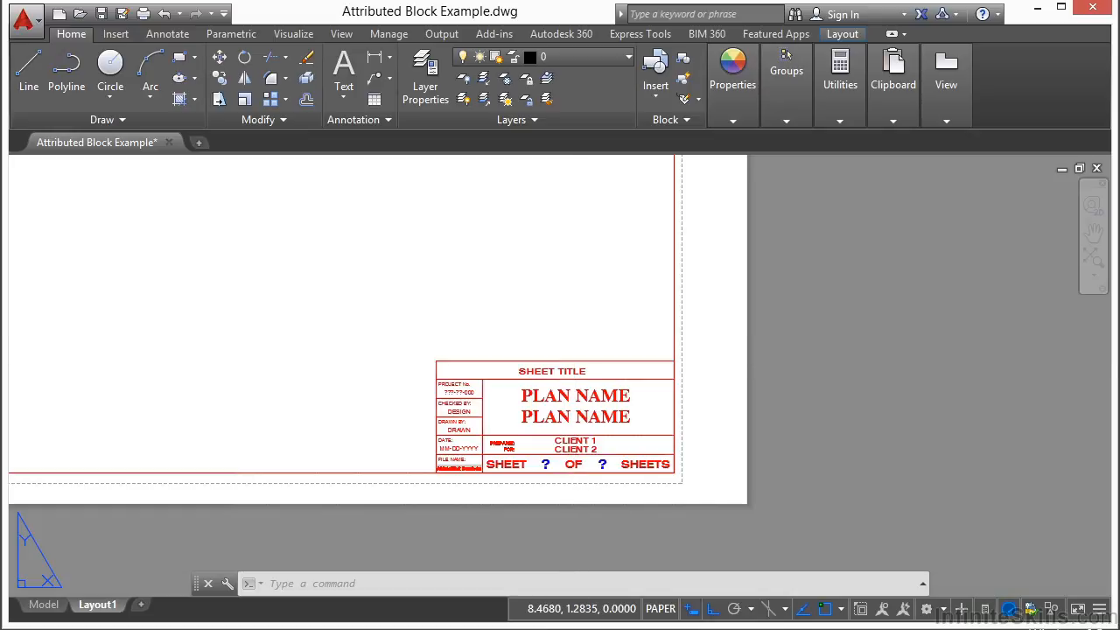
pyautogui.click(577, 363)
pyautogui.click(522, 333)
pyautogui.scroll(2, 579, 403)
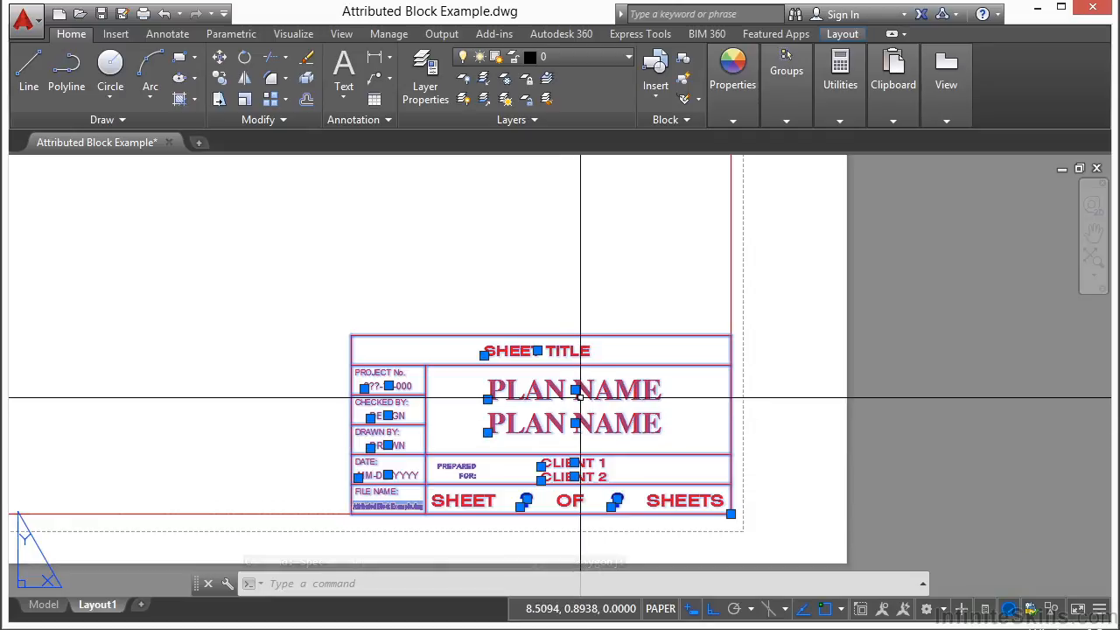
pyautogui.scroll(4, 478, 486)
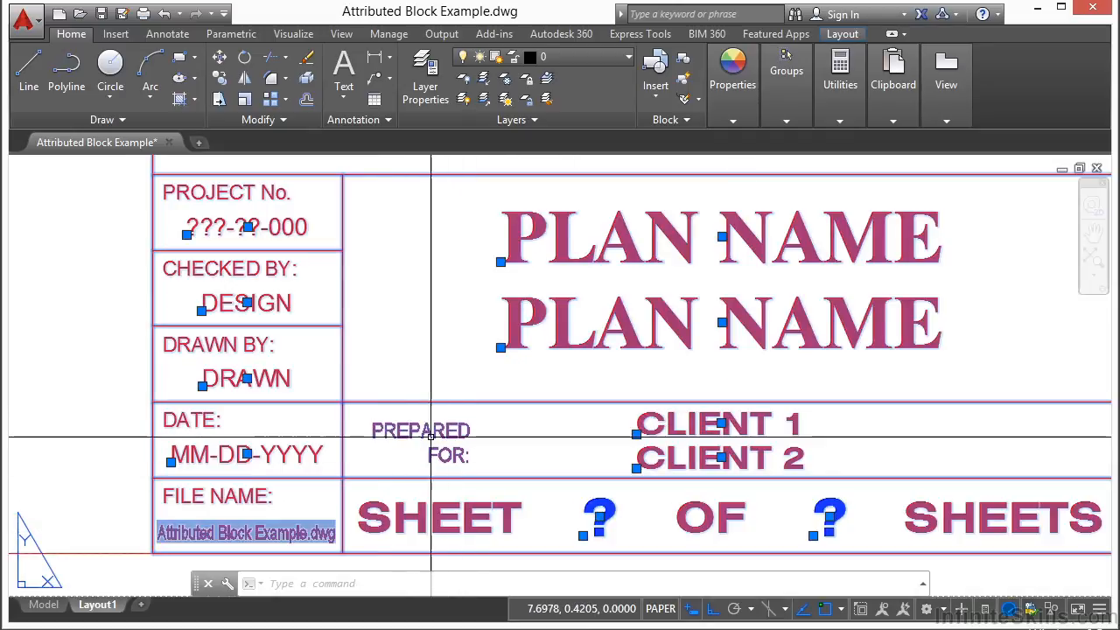
pyautogui.moveTo(470, 455)
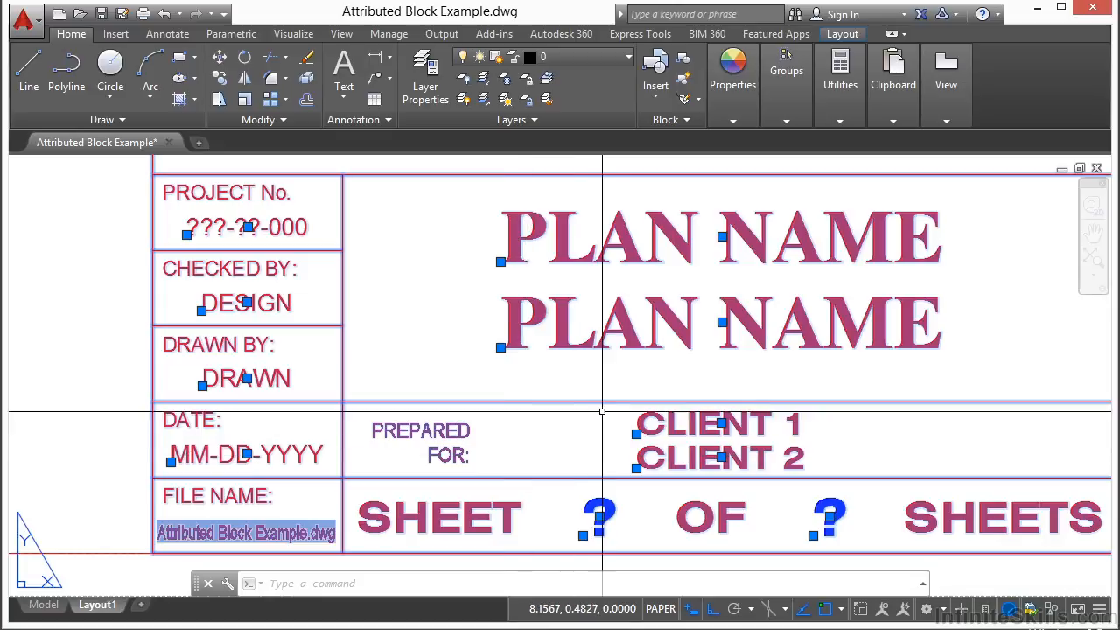
# - Set the title block's PLAN NAME #1 attribute to DRAWING TITLE in the Enhanced Attribute Editor
pyautogui.doubleClick(620, 240)
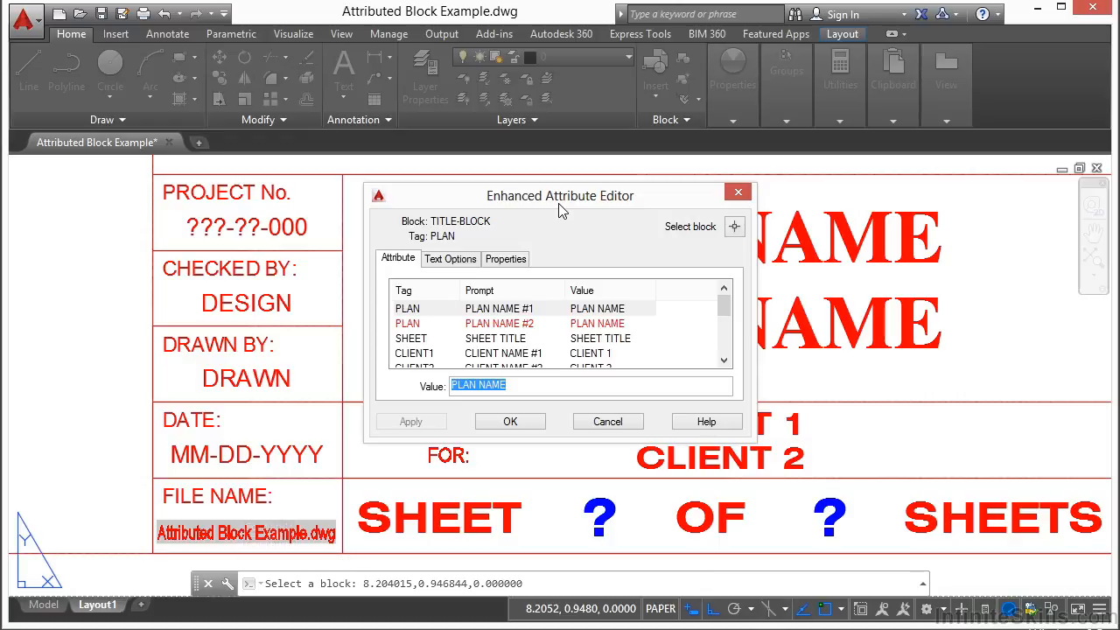
pyautogui.moveTo(590, 205); pyautogui.dragTo(282, 198)
pyautogui.click(123, 312)
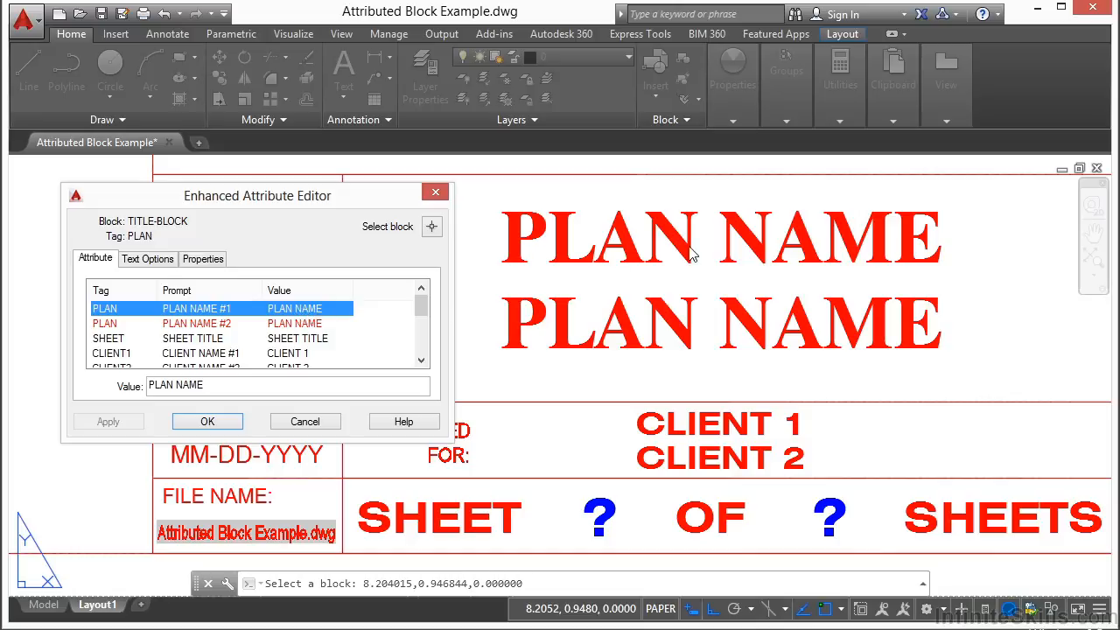
pyautogui.click(224, 393)
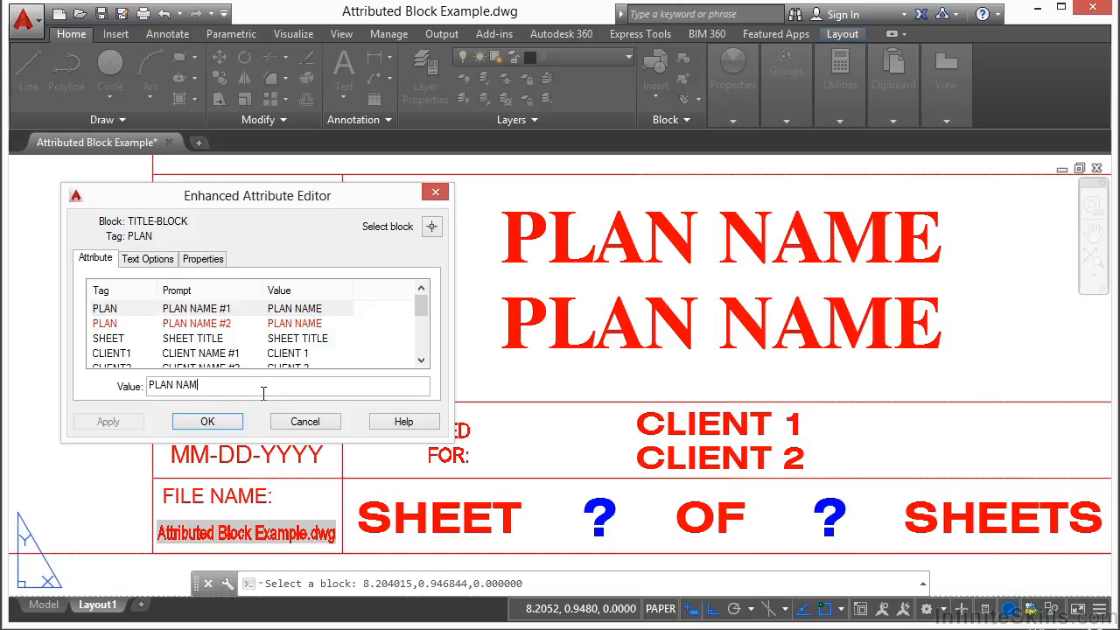
pyautogui.press('BackSpace')
pyautogui.press('BackSpace')
pyautogui.press('BackSpace')
pyautogui.press('BackSpace')
pyautogui.press('BackSpace')
pyautogui.press('BackSpace')
pyautogui.press('BackSpace')
pyautogui.press('BackSpace')
pyautogui.press('BackSpace')
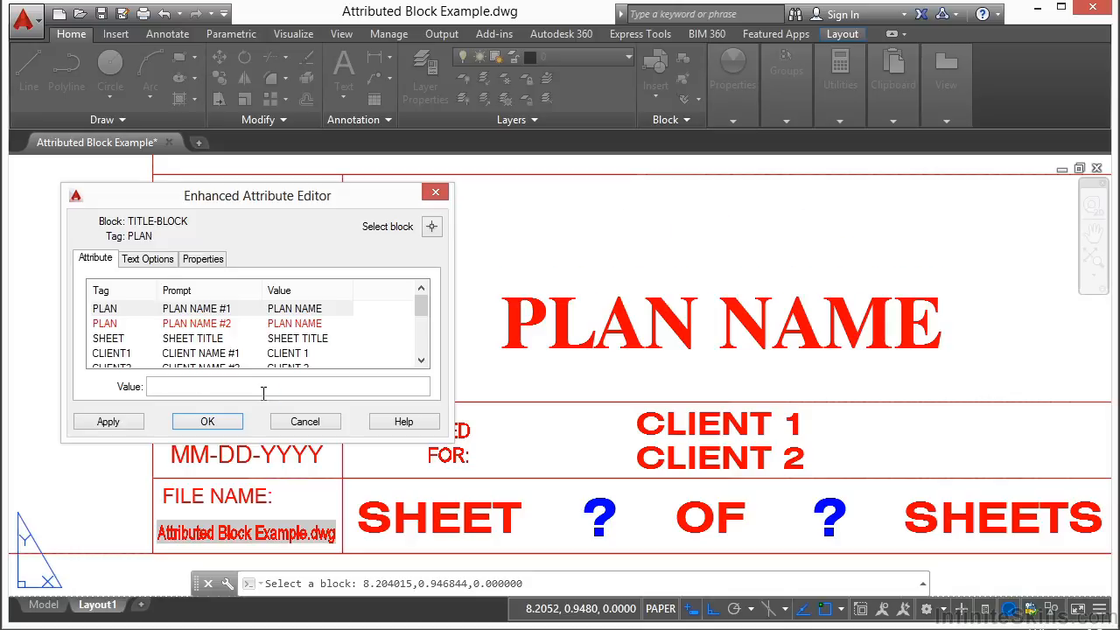
pyautogui.write('DRAWING TITLE')
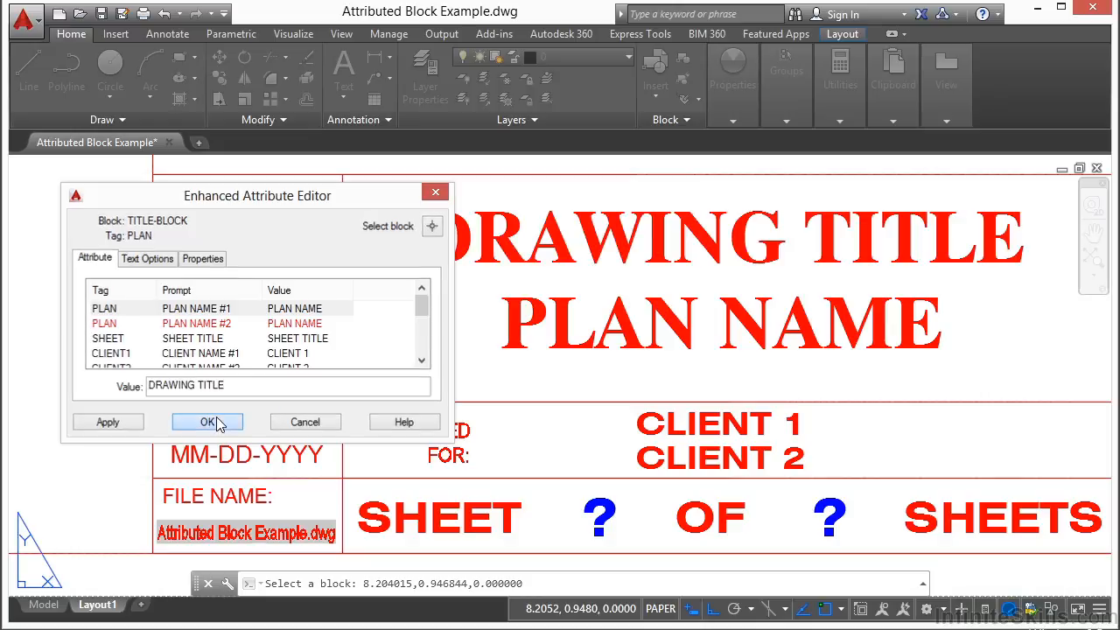
pyautogui.click(207, 421)
# - Edit the second plan name attribute in place in the title block so it reads SUB TITLE
pyautogui.scroll(-1, 295, 321)
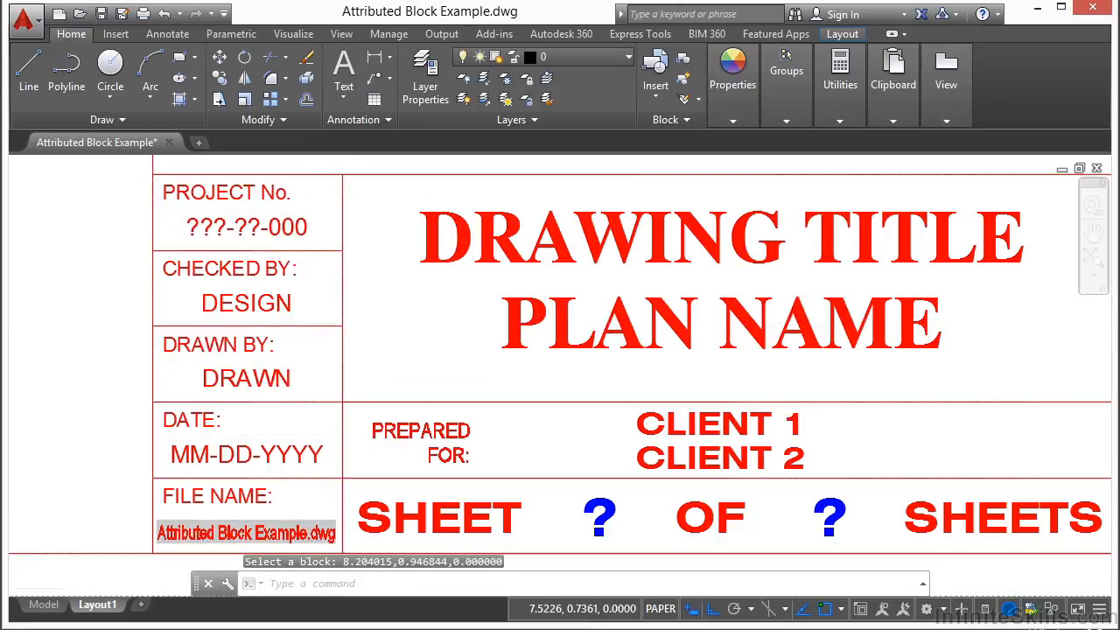
pyautogui.scroll(-1, 367, 315)
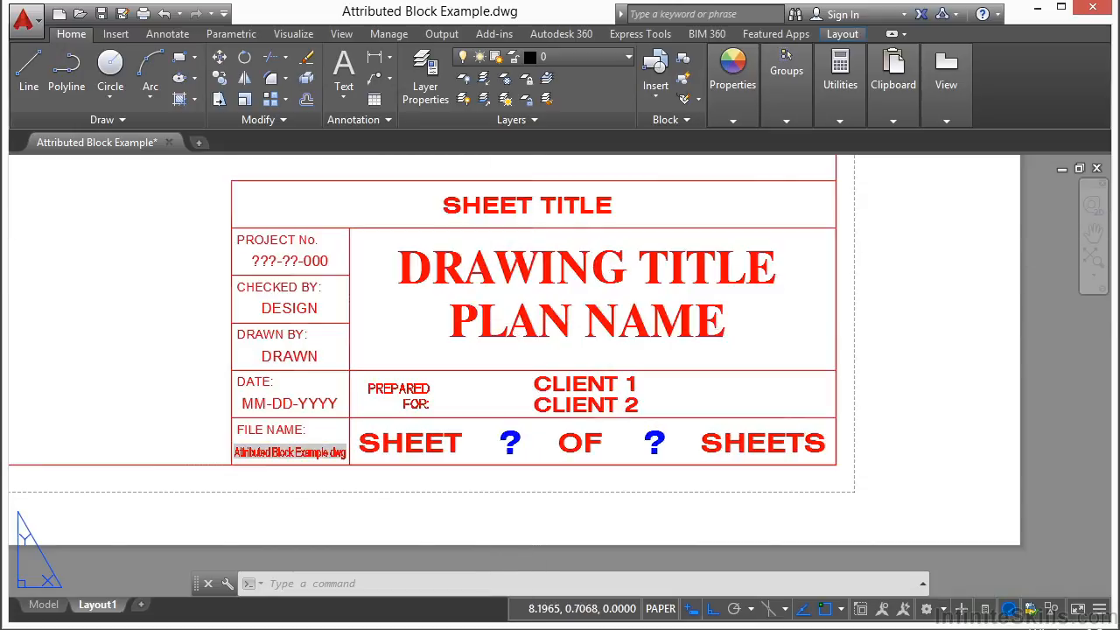
pyautogui.doubleClick(522, 325)
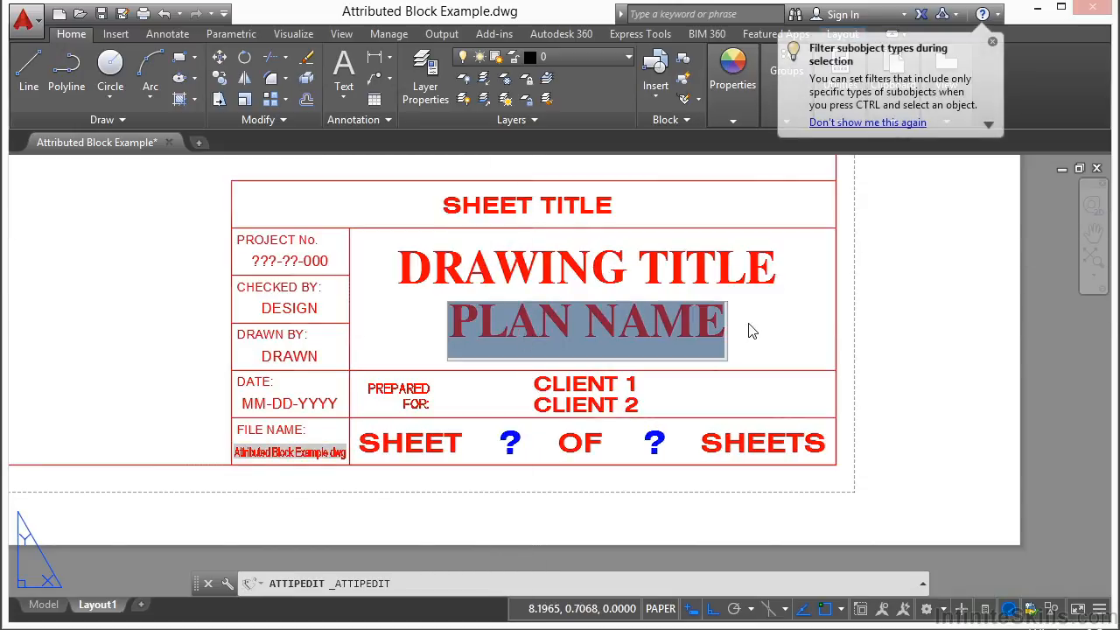
pyautogui.write('SUB TIT')
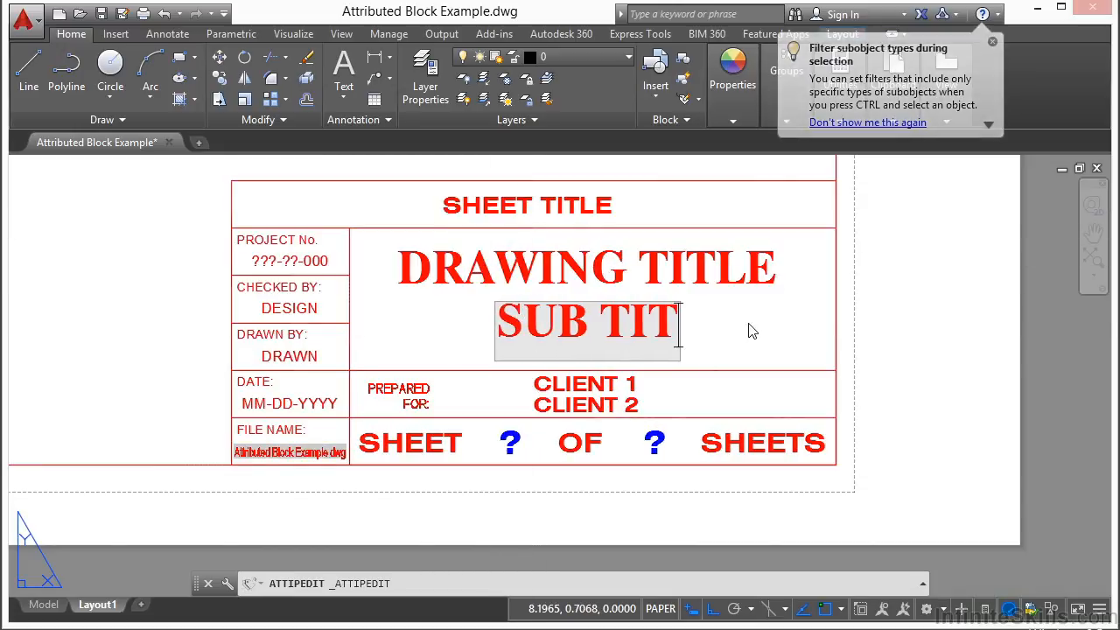
pyautogui.write('LE')
pyautogui.click(748, 323)
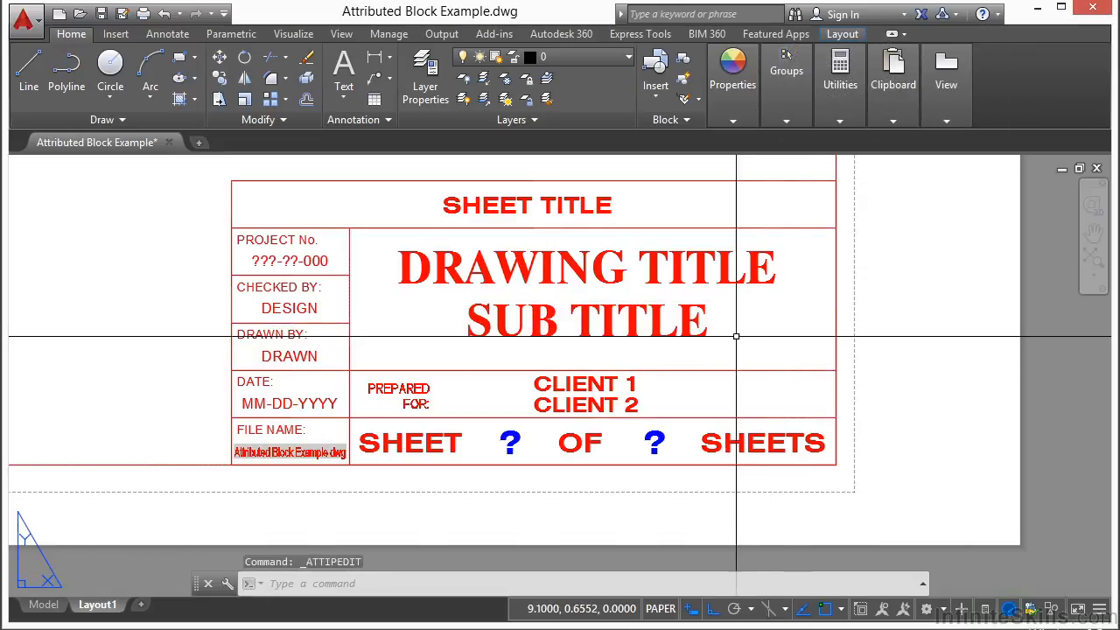
# - Set the title block's SHEET TITLE attribute to WHAT MY DRAWING IS ABOUT
pyautogui.doubleClick(692, 325)
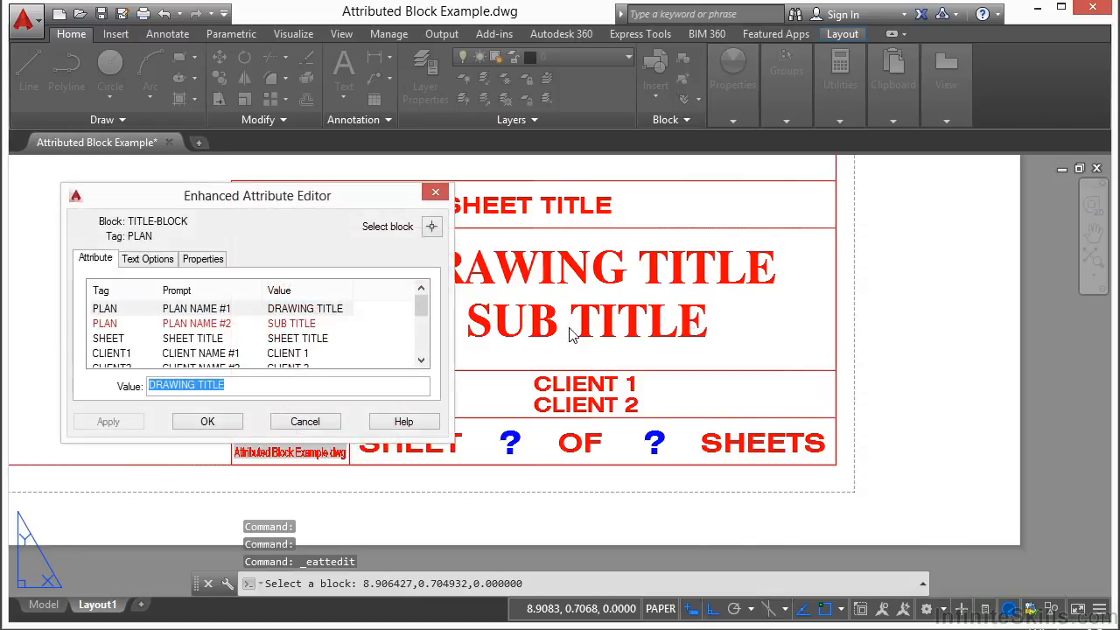
pyautogui.click(285, 339)
pyautogui.click(292, 352)
pyautogui.scroll(-1, 334, 340)
pyautogui.scroll(1, 339, 332)
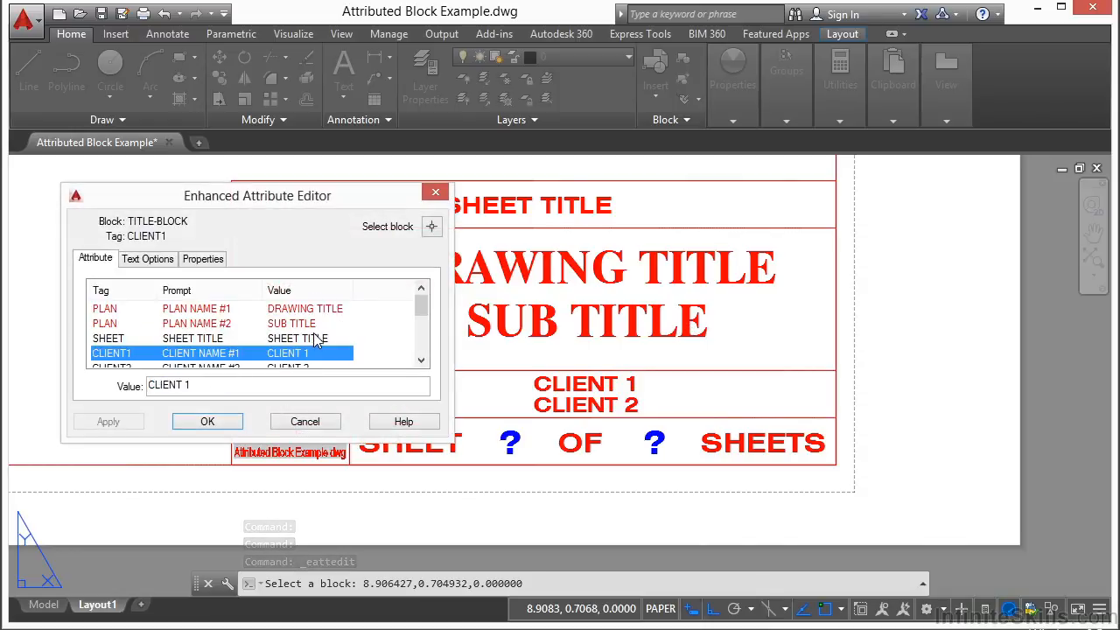
pyautogui.click(315, 339)
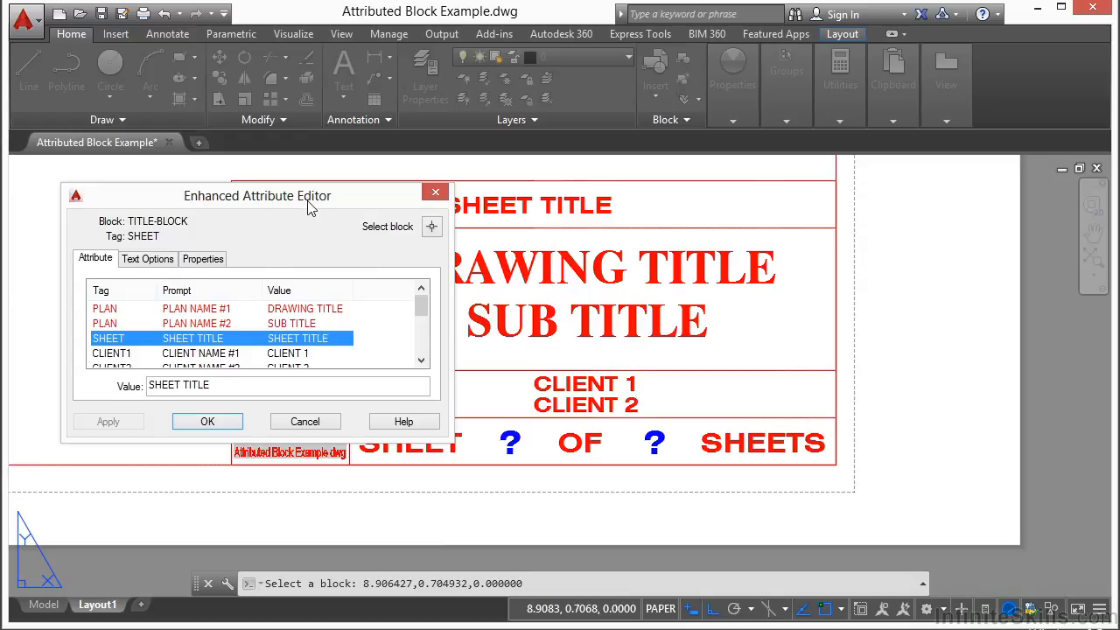
pyautogui.moveTo(308, 198); pyautogui.dragTo(314, 257)
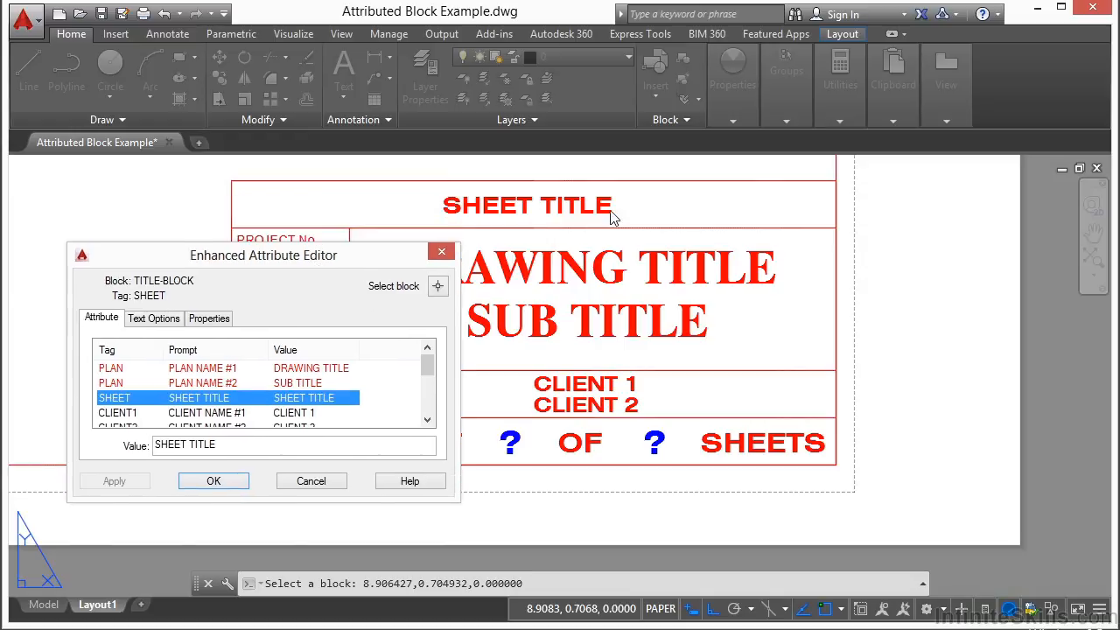
pyautogui.moveTo(282, 447); pyautogui.dragTo(154, 447)
pyautogui.write('WHAT MY DRAWING IS ABOUT')
pyautogui.press('Return')
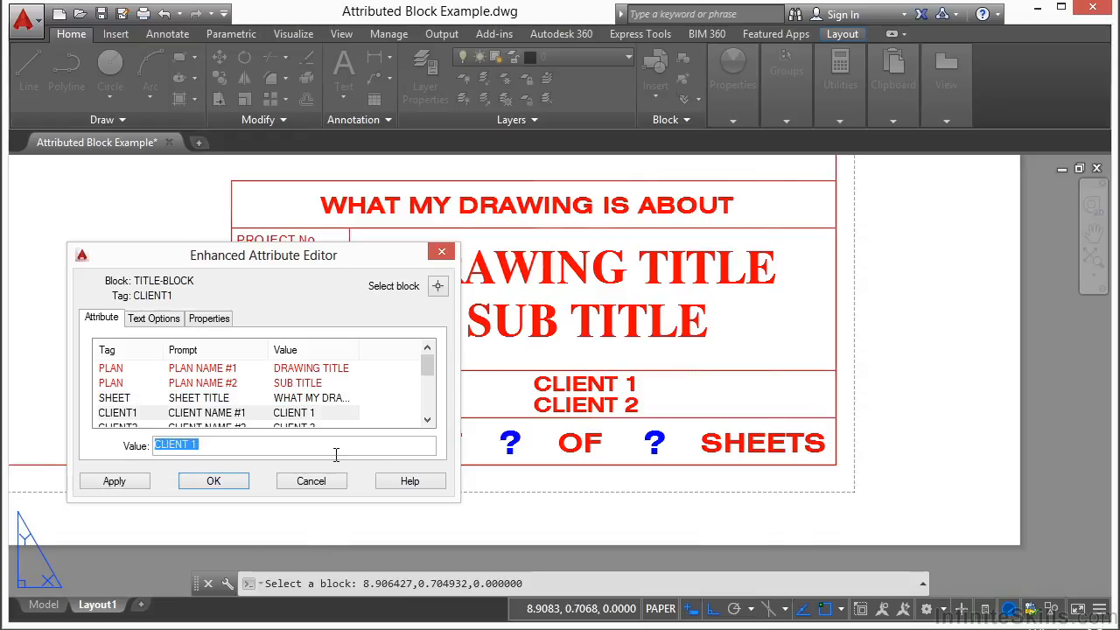
# - Set the title block's first client name to ABC CO. and clear the second client name
pyautogui.write('ABC CO.')
pyautogui.press('Return')
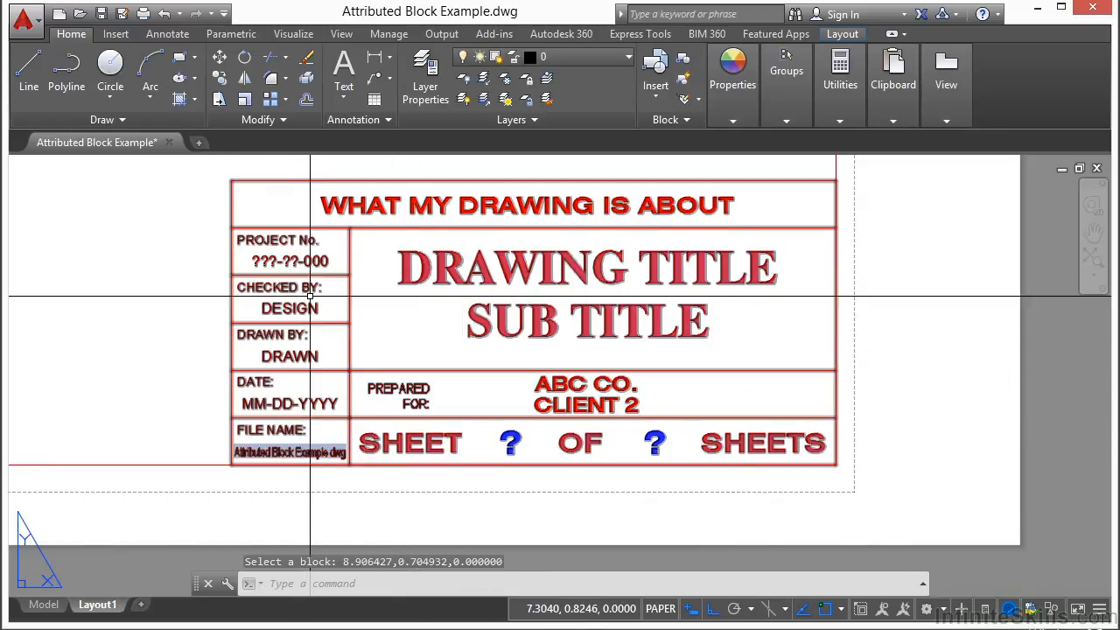
pyautogui.doubleClick(592, 400)
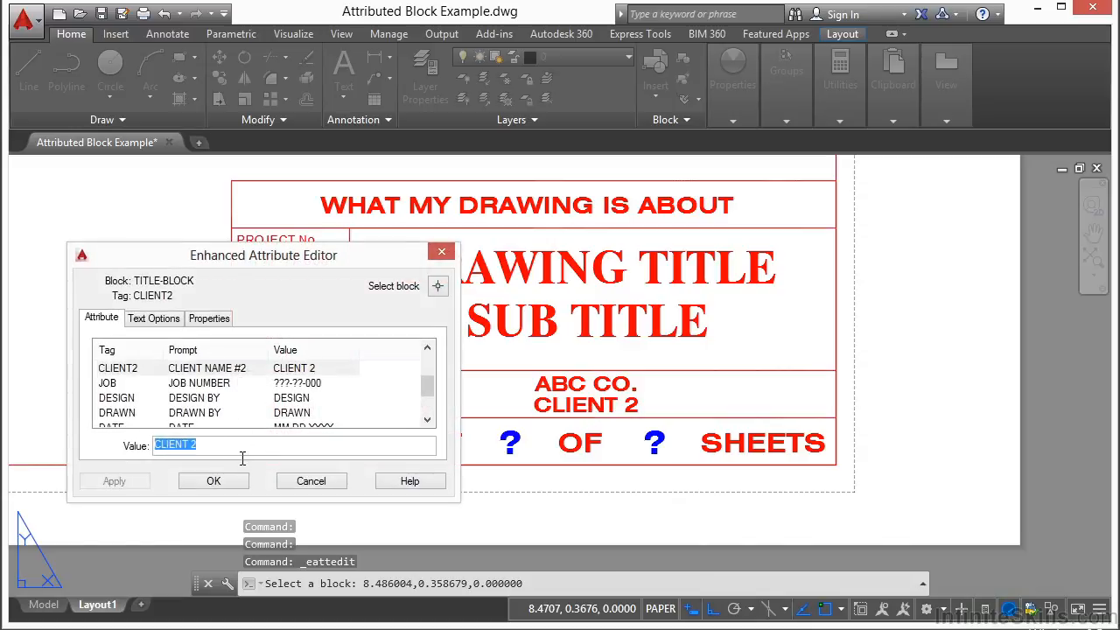
pyautogui.press('Delete')
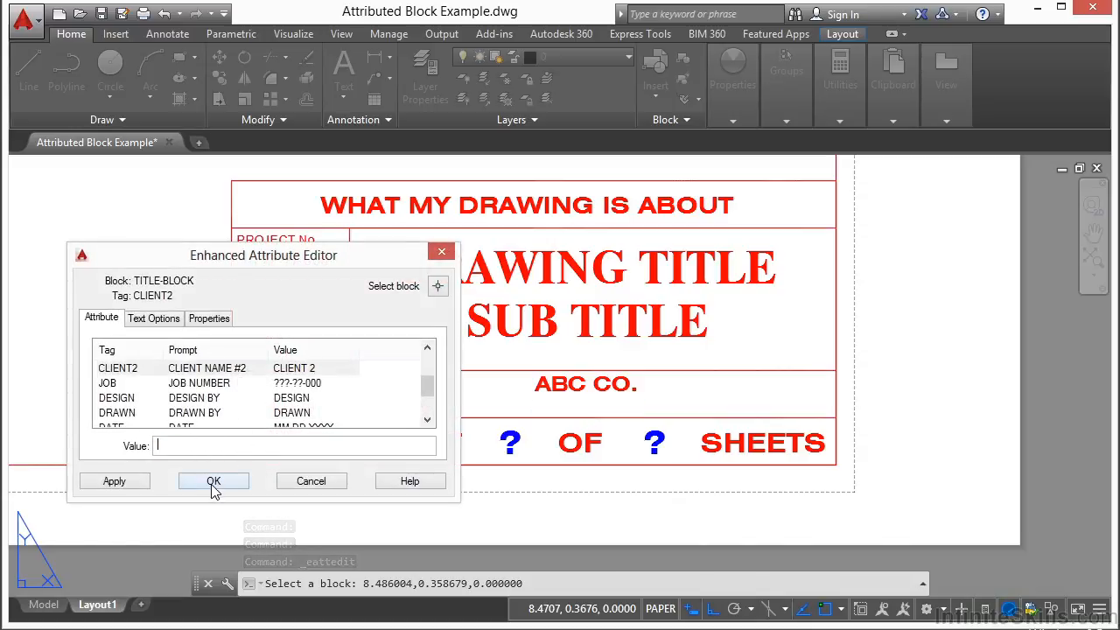
pyautogui.click(212, 483)
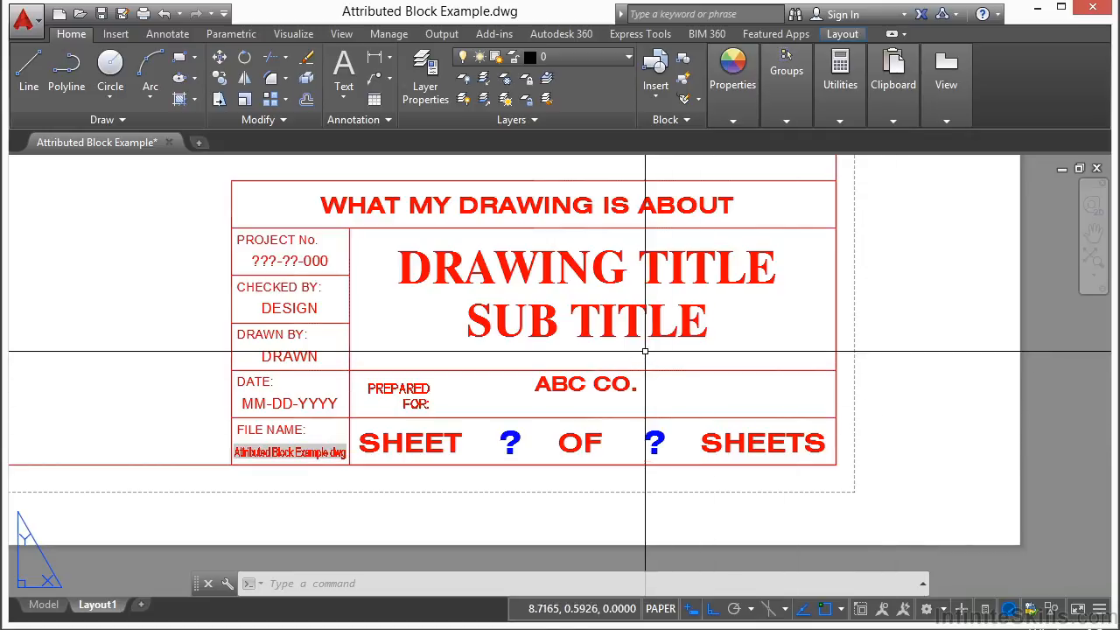
# - Open the title block in the Block Editor and close the Block Authoring Palettes
pyautogui.click(662, 374)
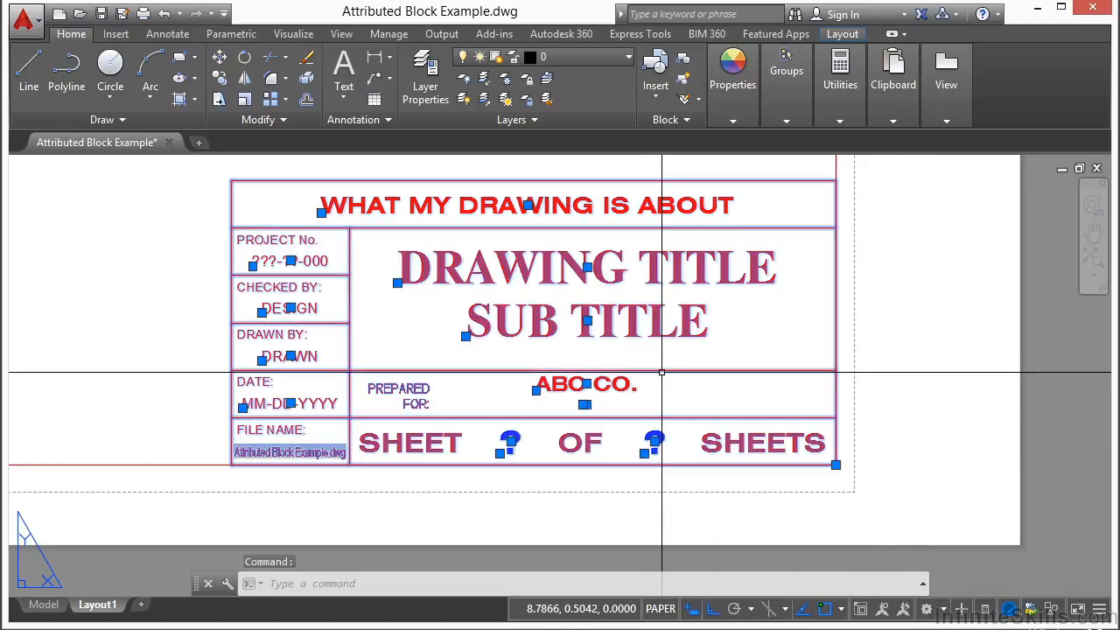
pyautogui.rightClick(662, 374)
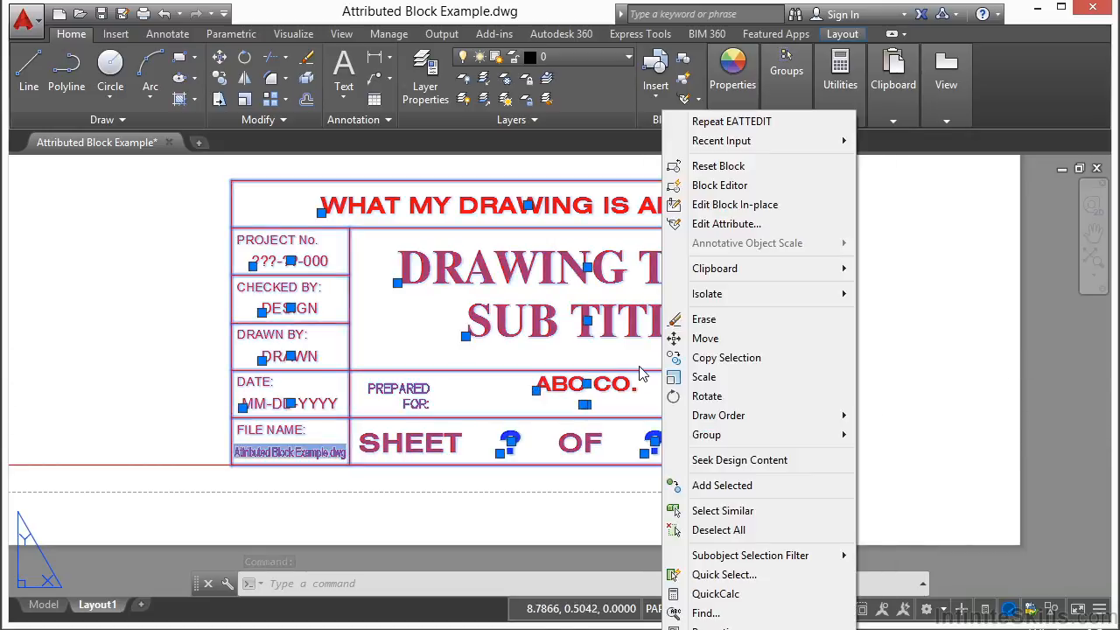
pyautogui.click(728, 185)
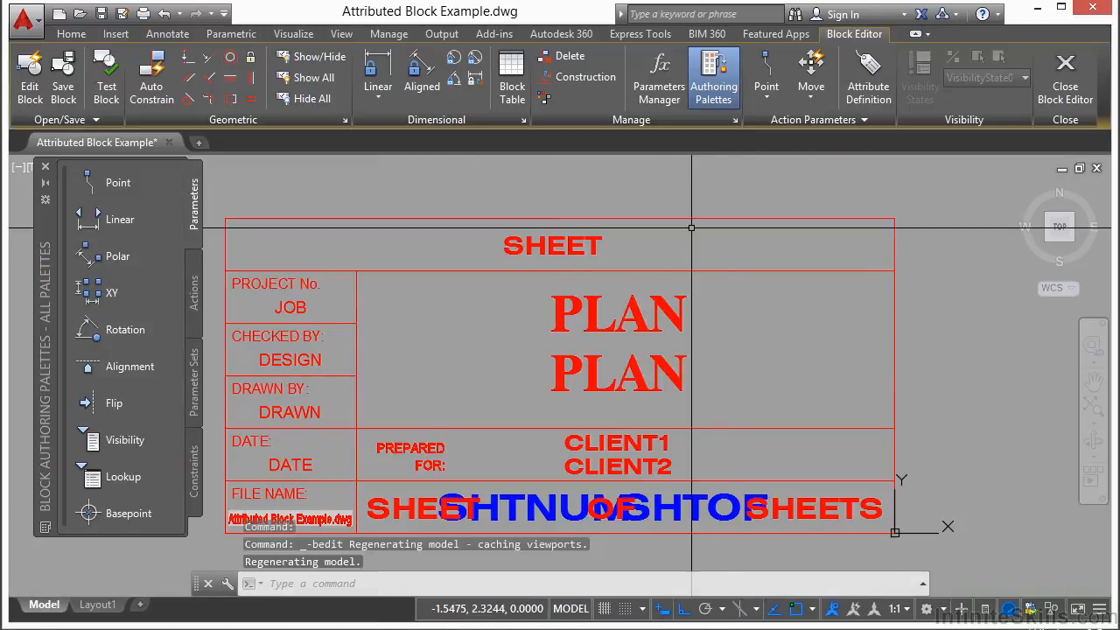
pyautogui.click(46, 167)
pyautogui.moveTo(522, 353); pyautogui.dragTo(474, 361, button='middle')
# - Review the tag, prompt and default value in the SHEET attribute's definition
pyautogui.click(504, 234)
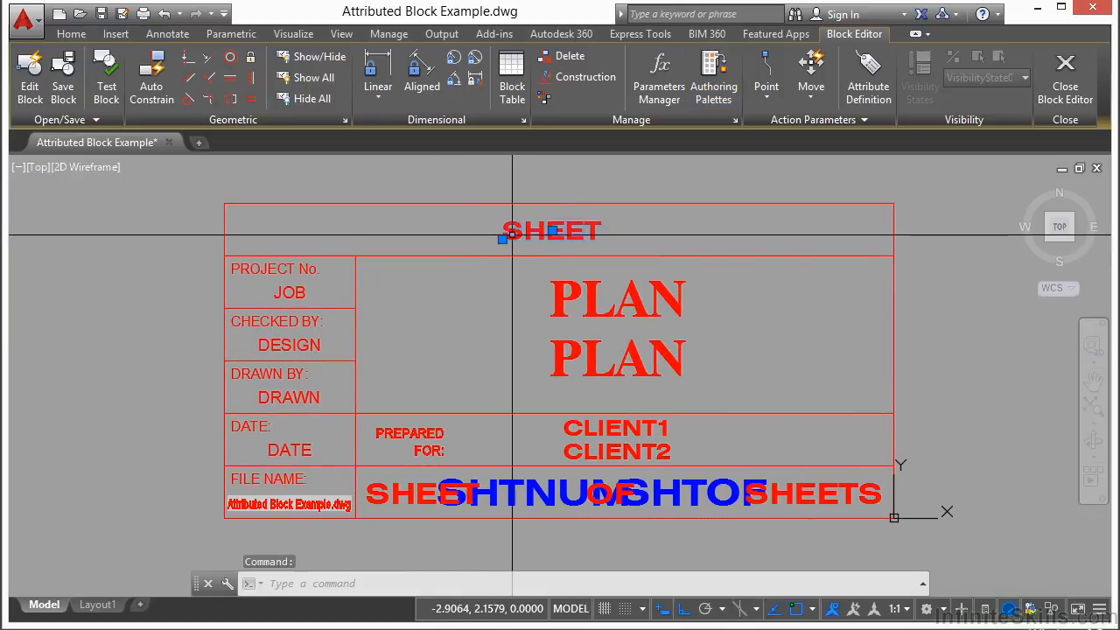
pyautogui.doubleClick(524, 233)
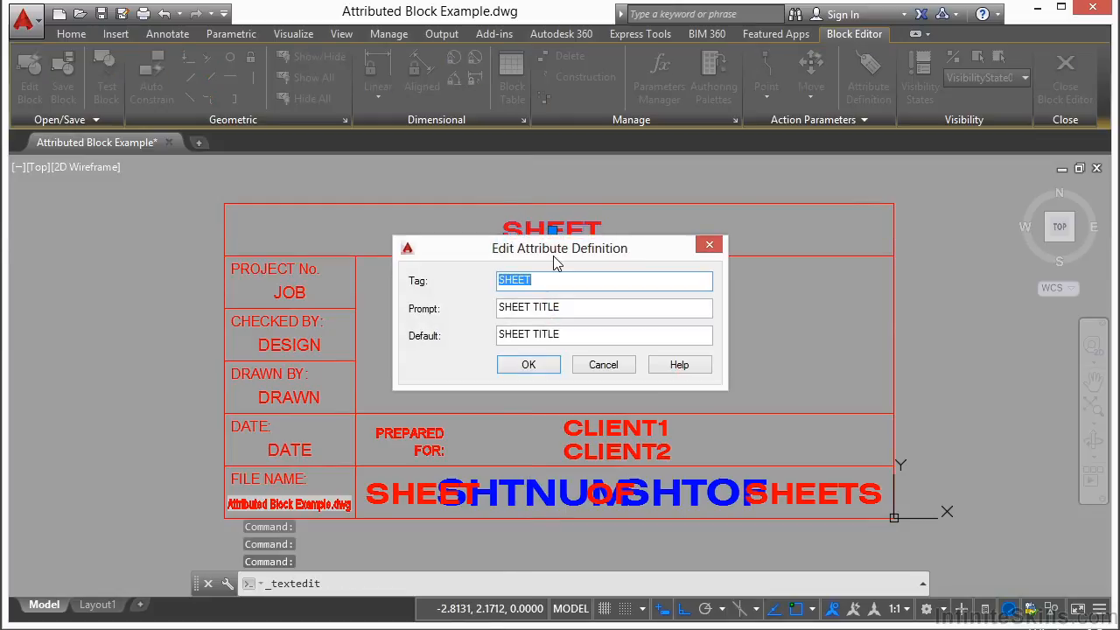
pyautogui.moveTo(560, 262); pyautogui.dragTo(547, 284)
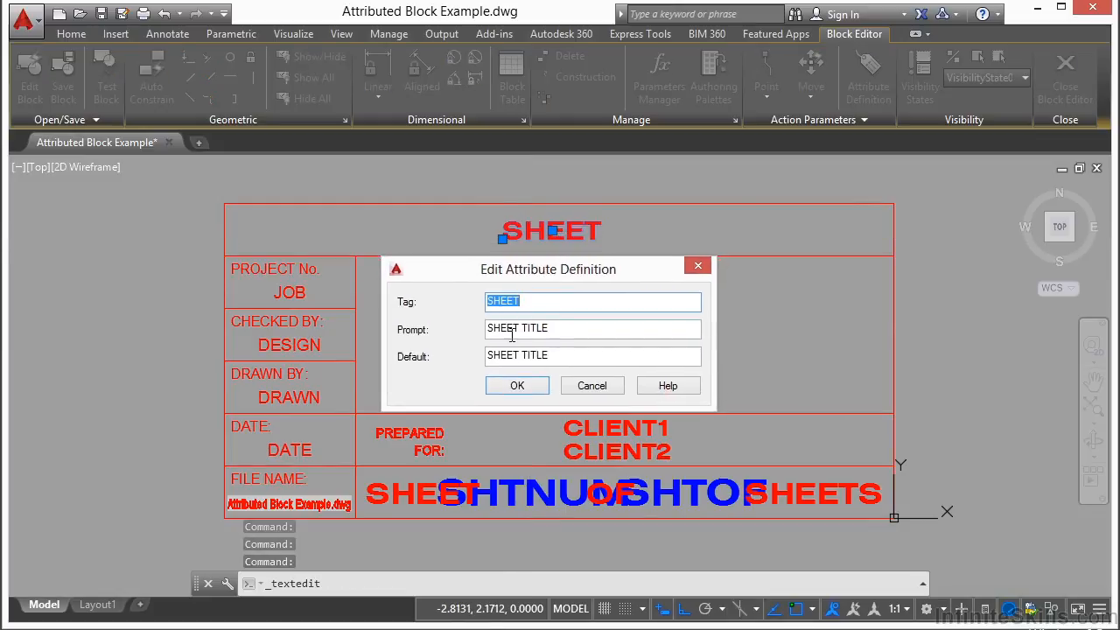
pyautogui.click(514, 301)
pyautogui.click(572, 358)
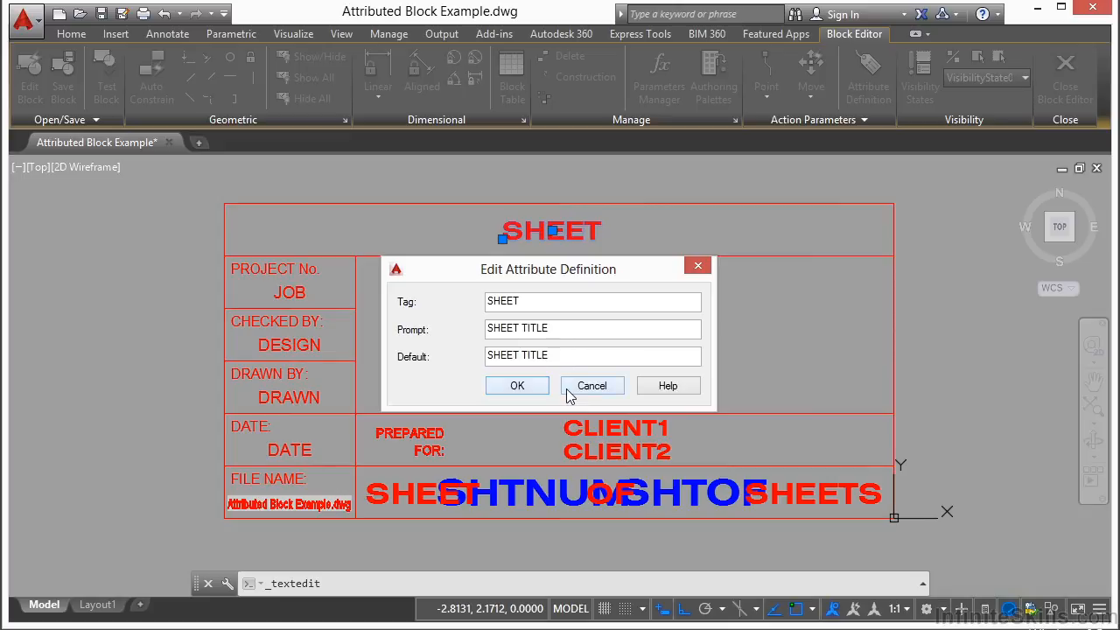
pyautogui.click(540, 388)
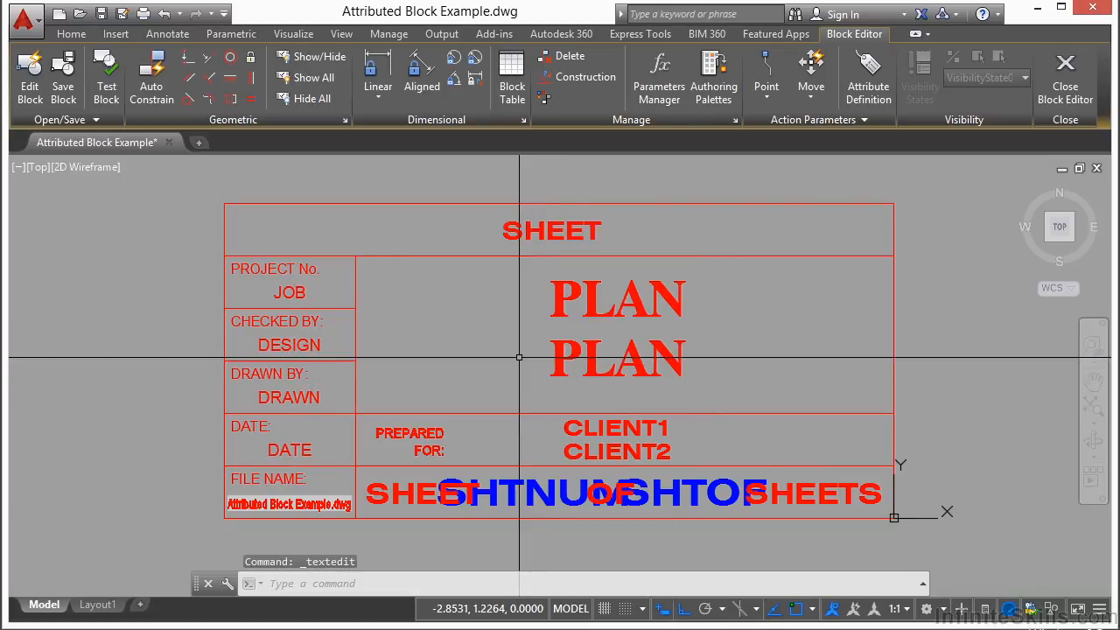
# - Move the SHEET attribute within the title block's top row to slightly right of its original position
pyautogui.click(528, 230)
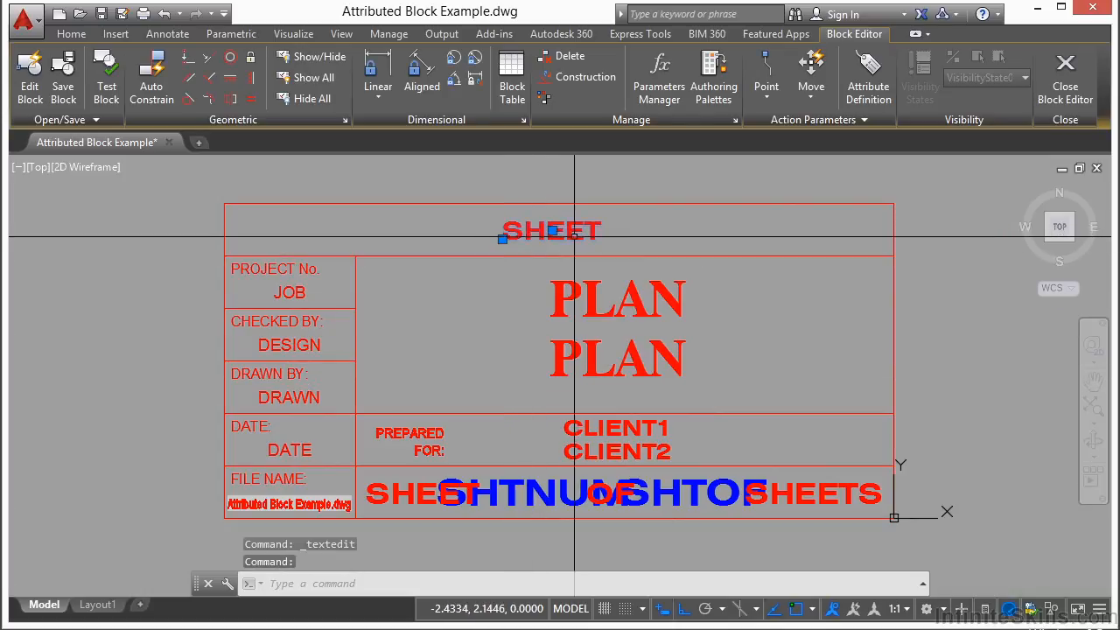
pyautogui.click(553, 230)
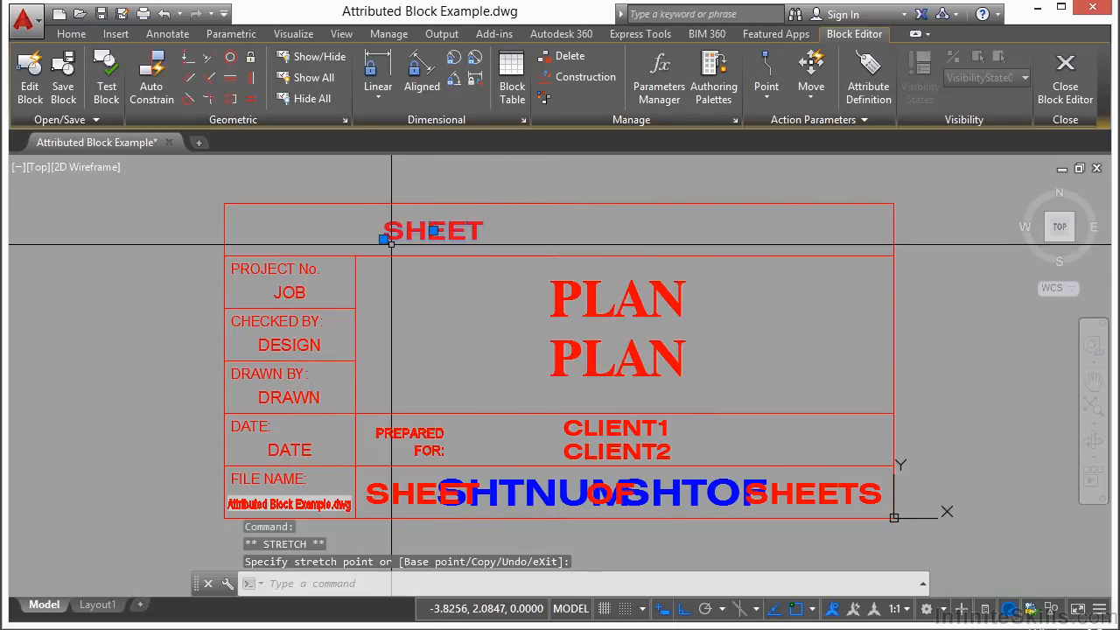
pyautogui.press('Escape')
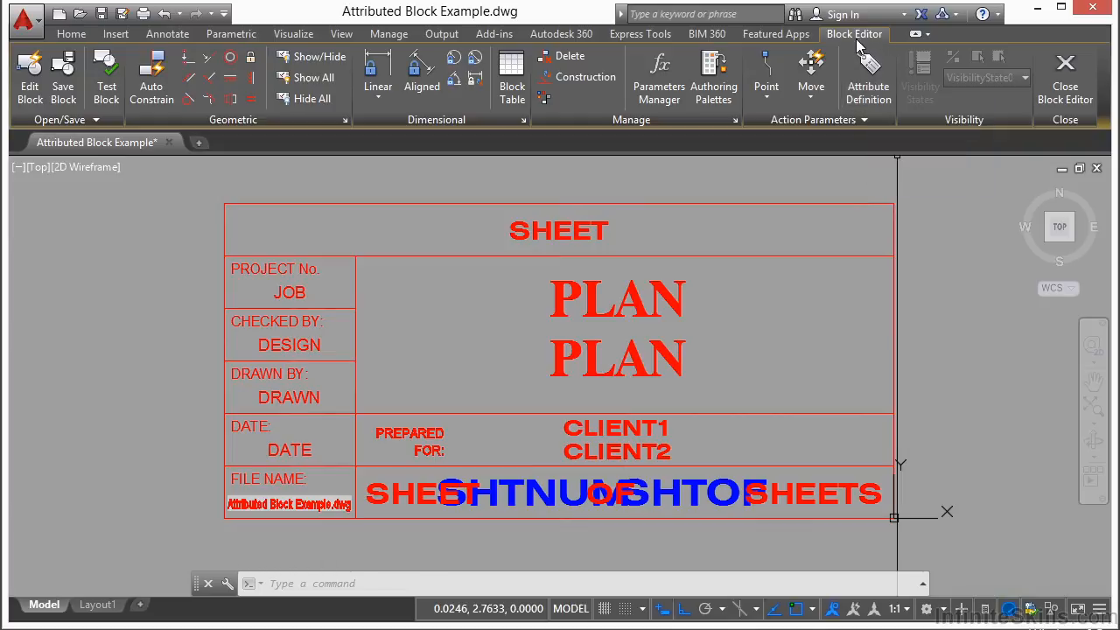
# - Start a new attribute definition with Left justification and the Notes text style
pyautogui.click(868, 77)
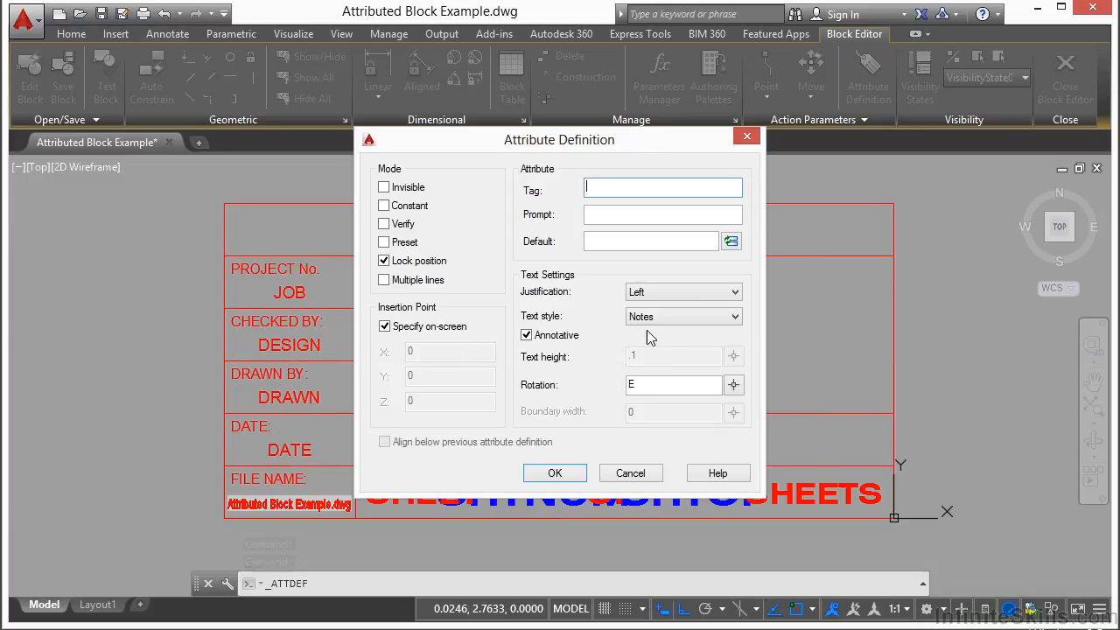
pyautogui.click(683, 294)
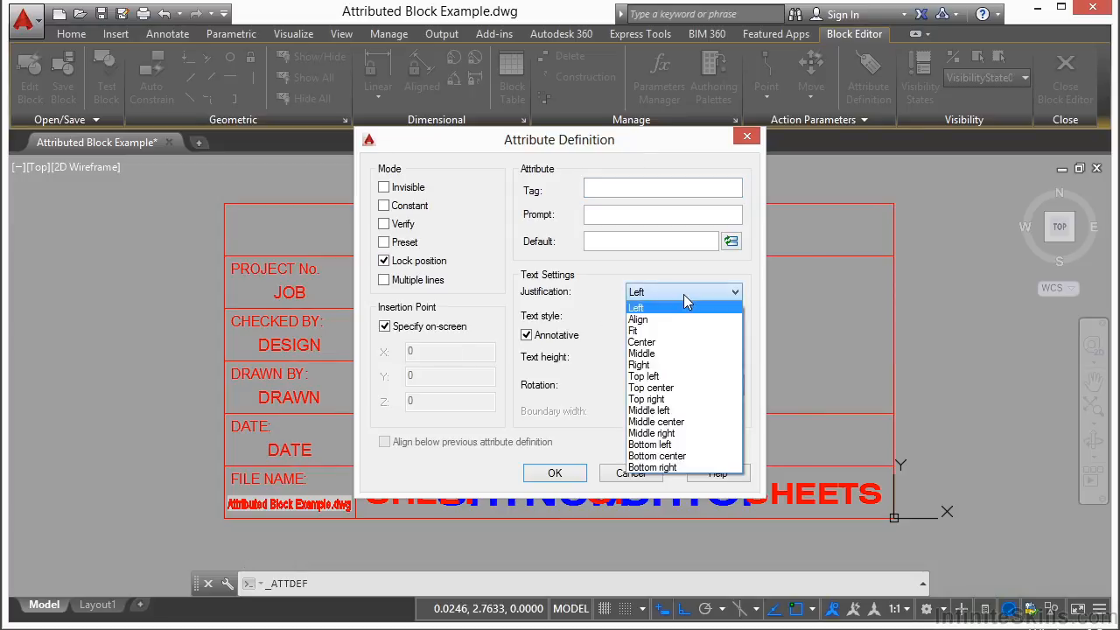
pyautogui.click(687, 308)
pyautogui.click(707, 317)
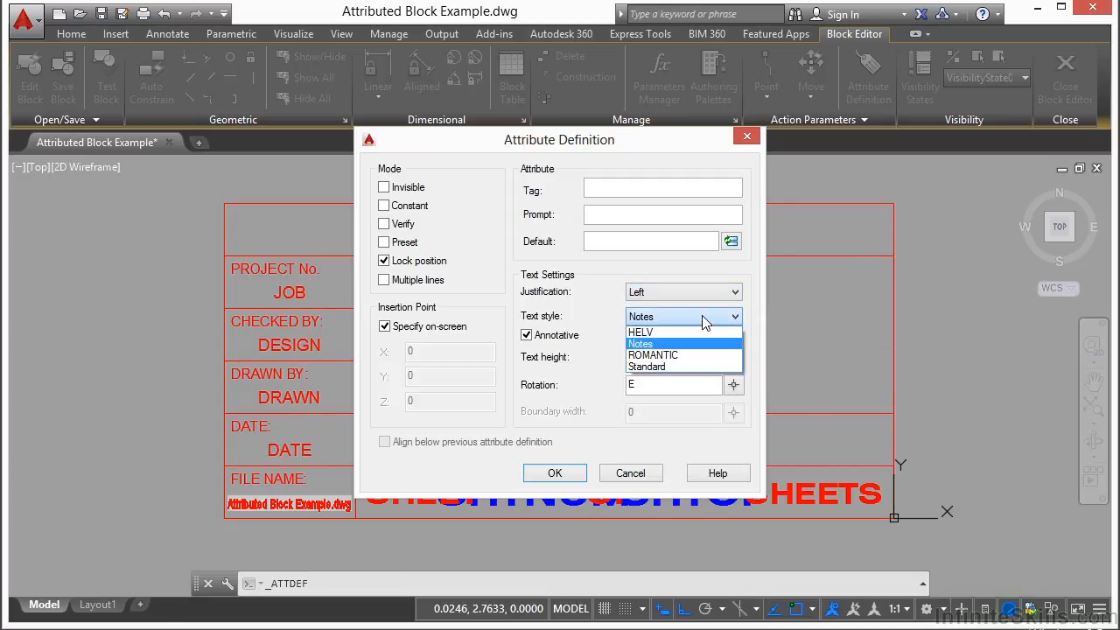
pyautogui.click(647, 344)
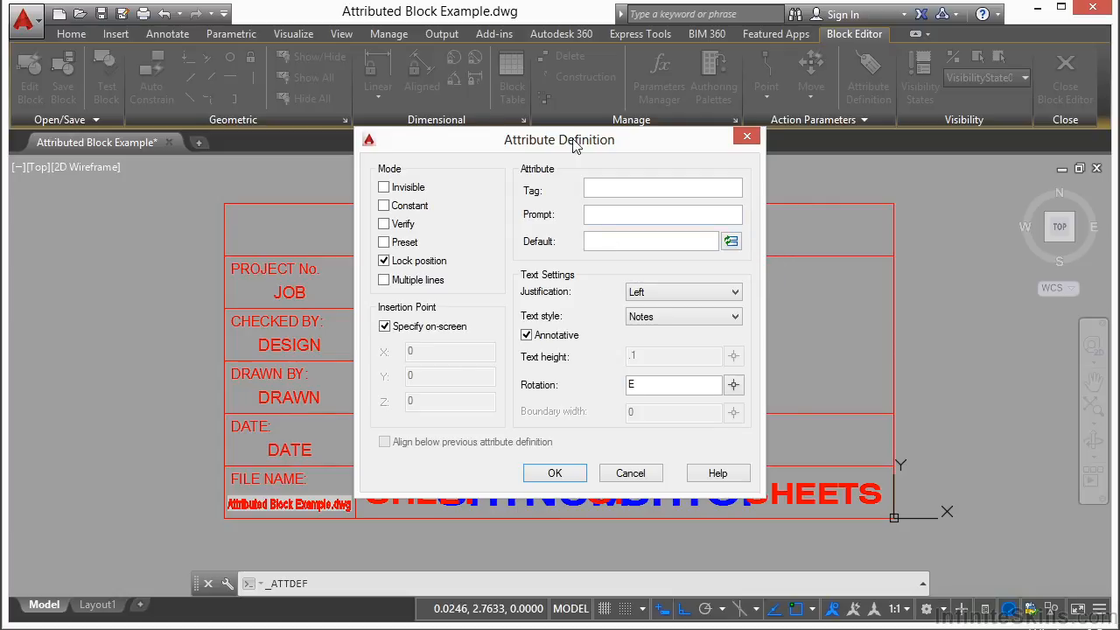
# - Give the new attribute definition the tag, prompt and default value LOCATION
pyautogui.moveTo(573, 144); pyautogui.dragTo(662, 162)
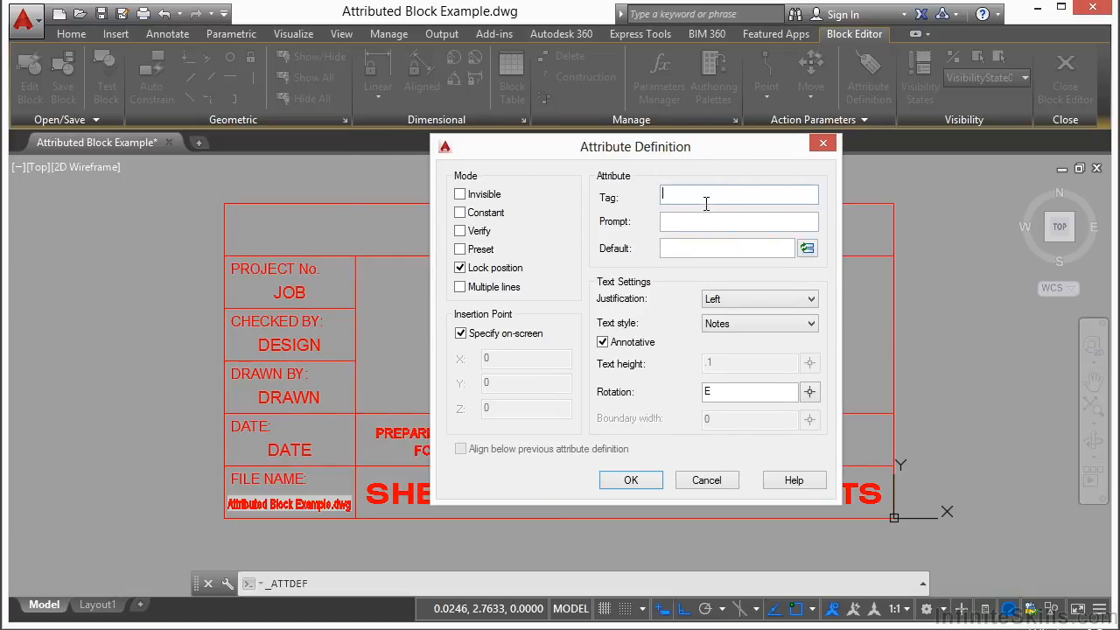
pyautogui.write('LOCA')
pyautogui.press('Tab')
pyautogui.write('lOCATION')
pyautogui.press('Tab')
pyautogui.click(639, 481)
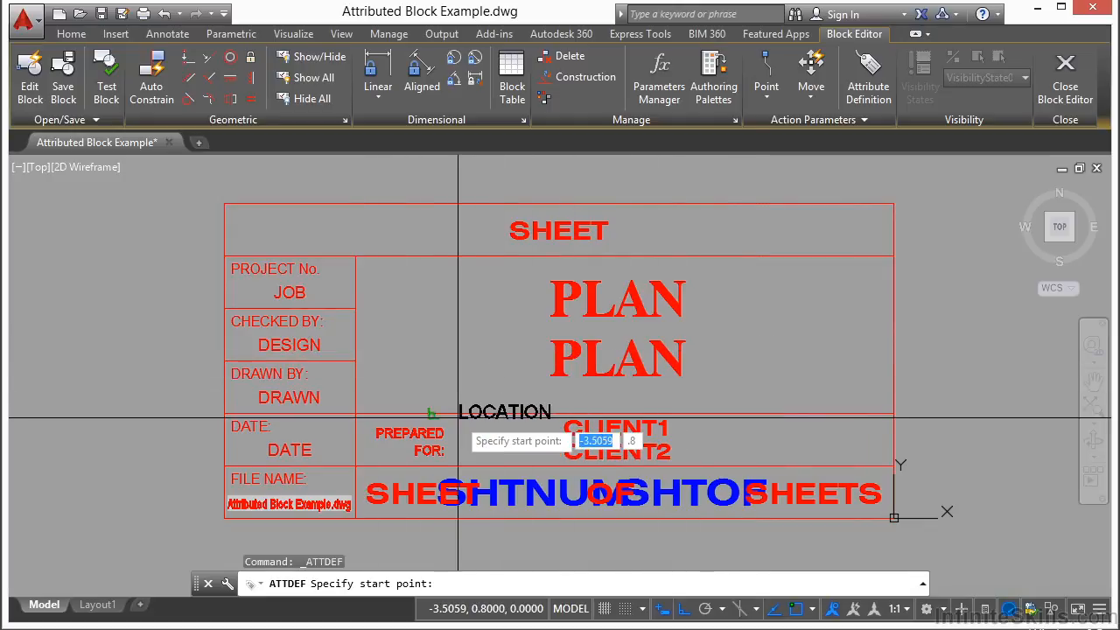
# - Place the LOCATION attribute at the right end of the PREPARED FOR row, level with CLIENT2
pyautogui.scroll(2, 819, 430)
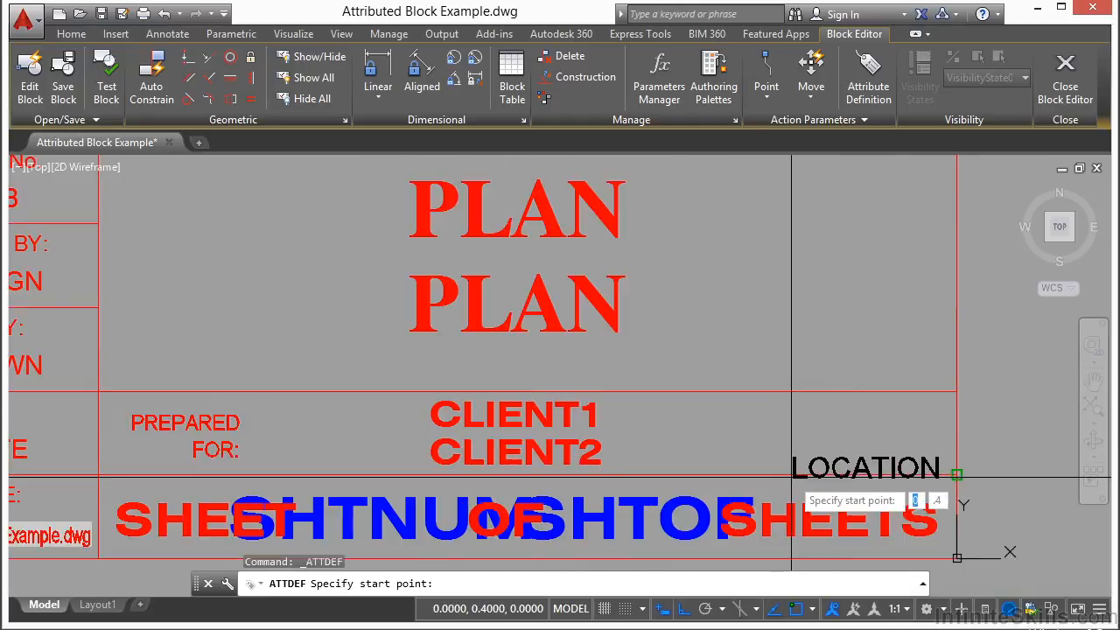
pyautogui.scroll(2, 790, 459)
pyautogui.click(786, 463)
pyautogui.scroll(-2, 670, 407)
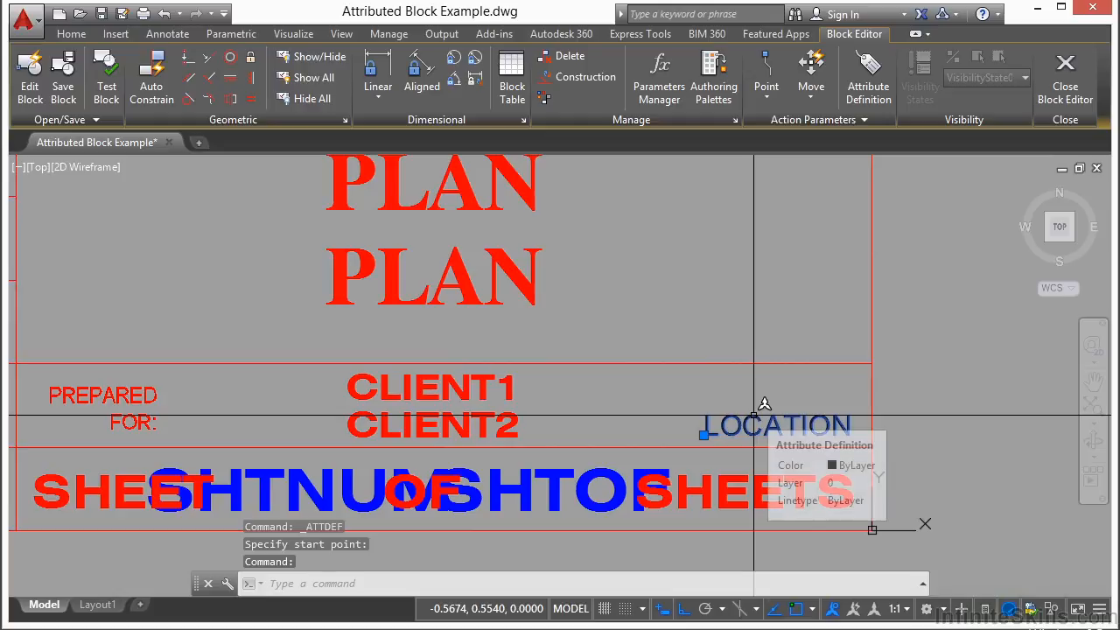
pyautogui.press('Escape')
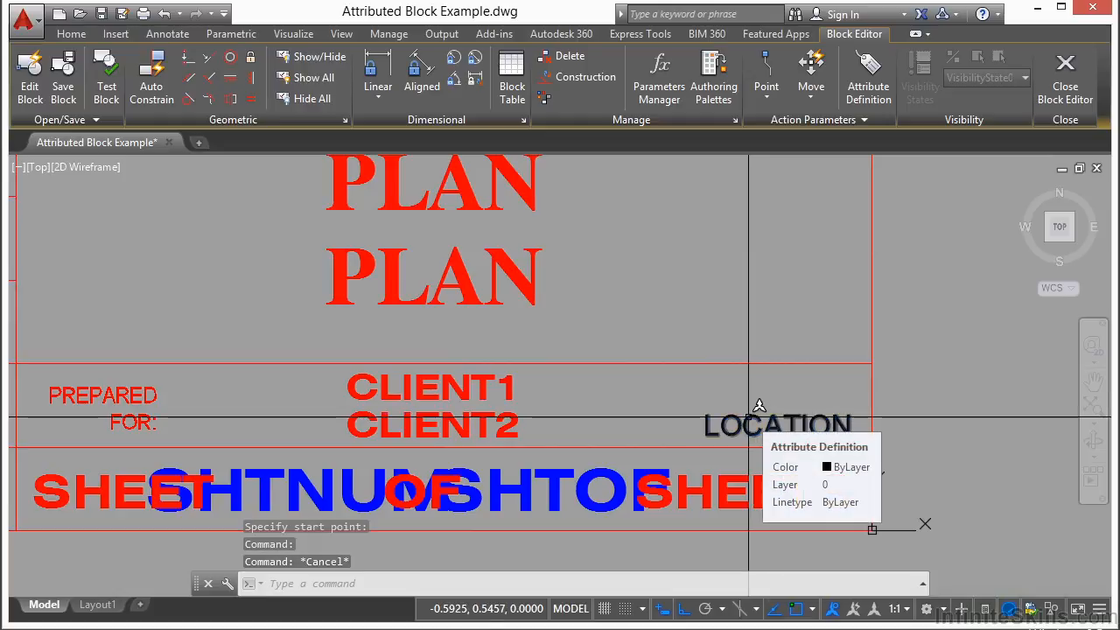
# - Move LOCATION up six places in the block's attribute order so it sits between CLIENT2 and JOB
pyautogui.scroll(-2, 748, 417)
pyautogui.click(731, 410)
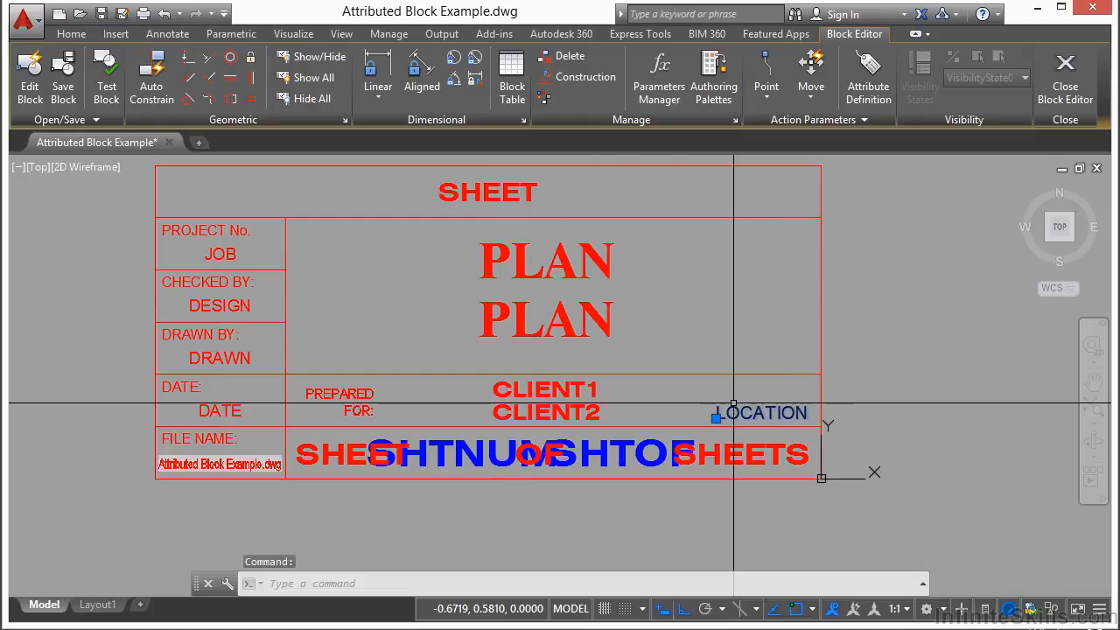
pyautogui.rightClick(733, 405)
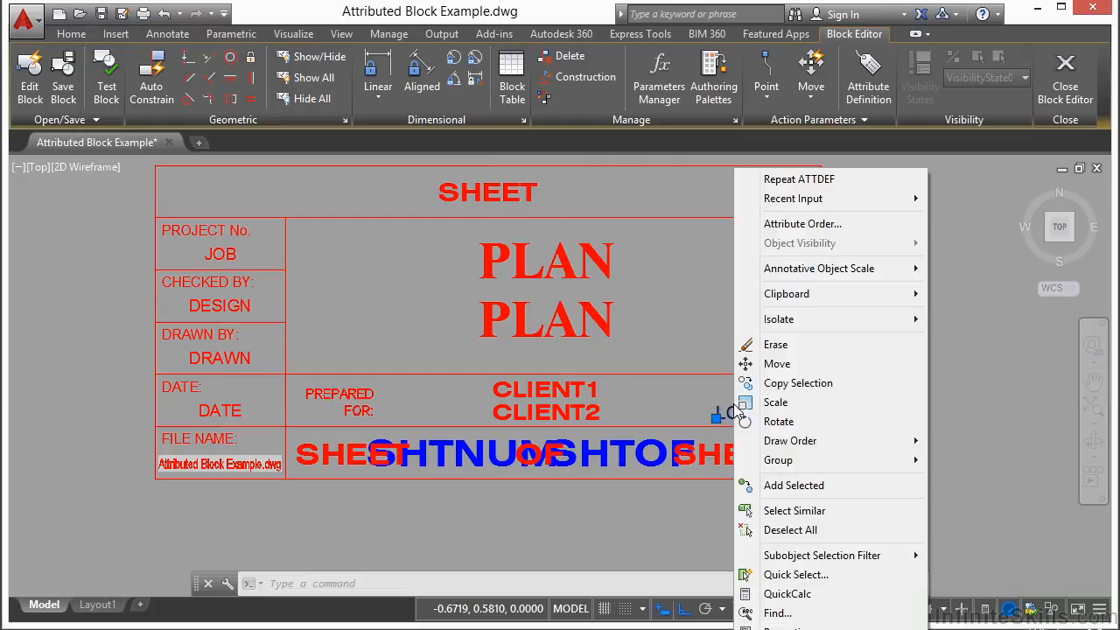
pyautogui.click(826, 229)
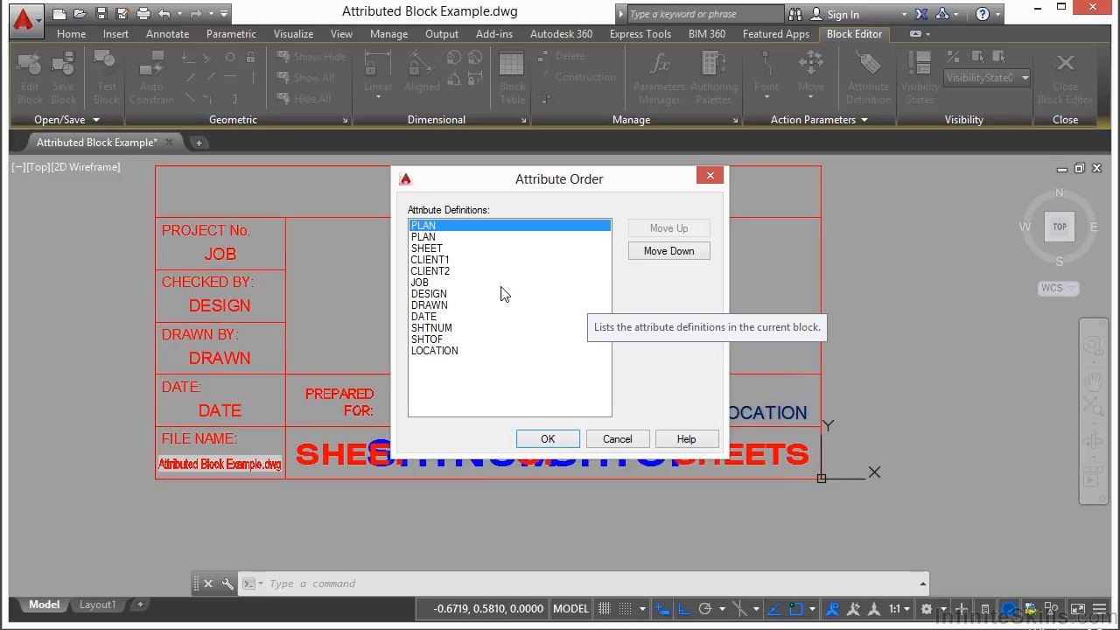
pyautogui.click(441, 353)
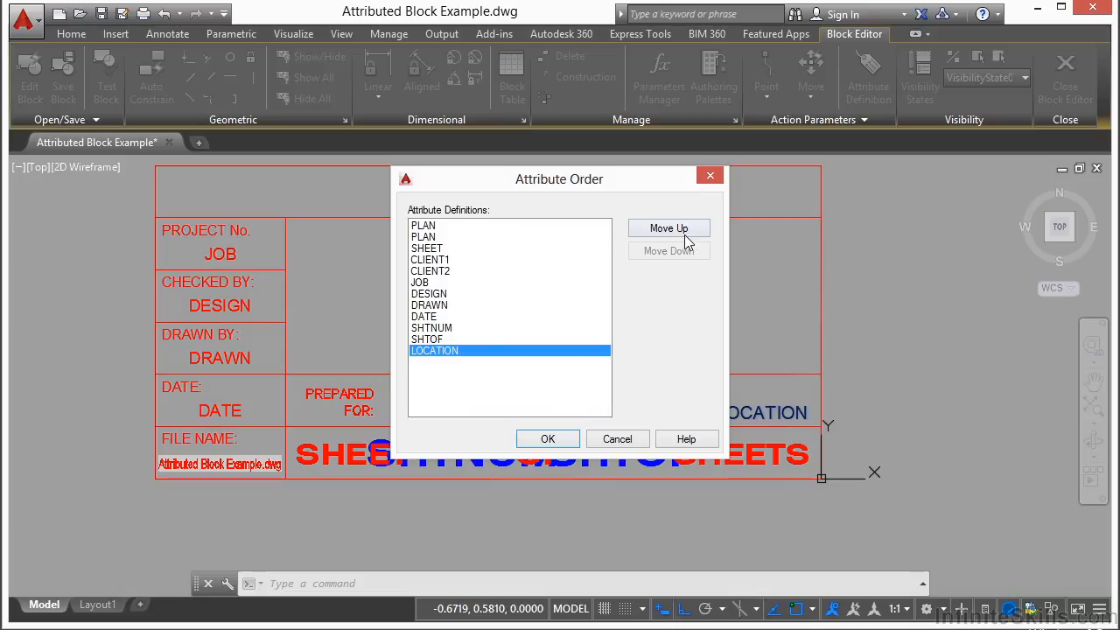
pyautogui.moveTo(603, 187); pyautogui.dragTo(641, 190)
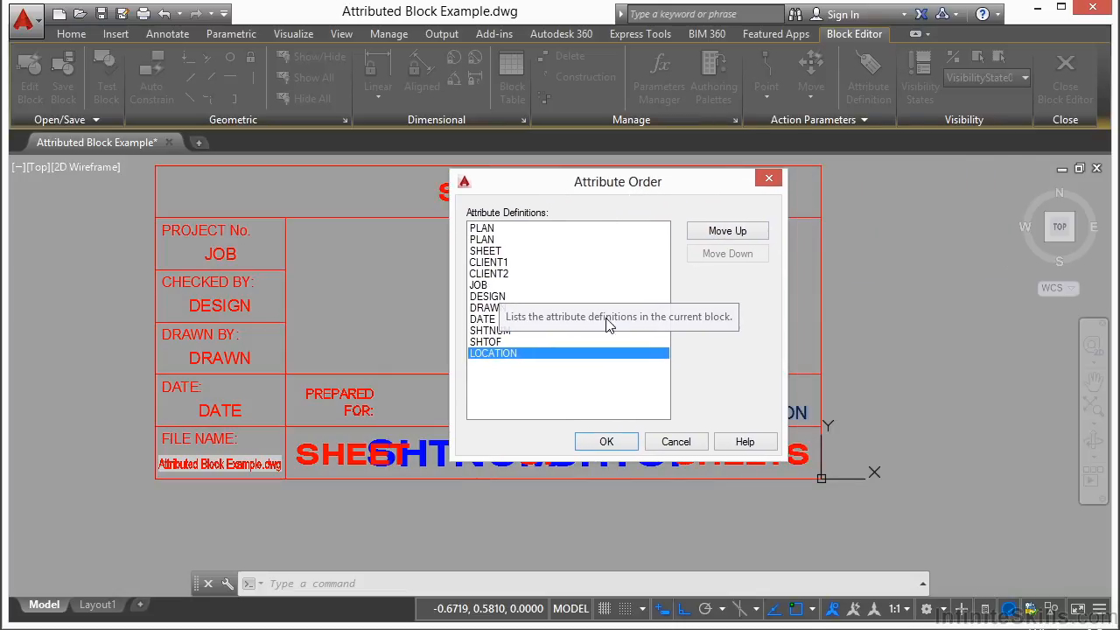
pyautogui.click(737, 233)
pyautogui.click(745, 234)
pyautogui.click(747, 234)
pyautogui.click(747, 234)
pyautogui.click(746, 234)
pyautogui.click(746, 234)
pyautogui.click(617, 445)
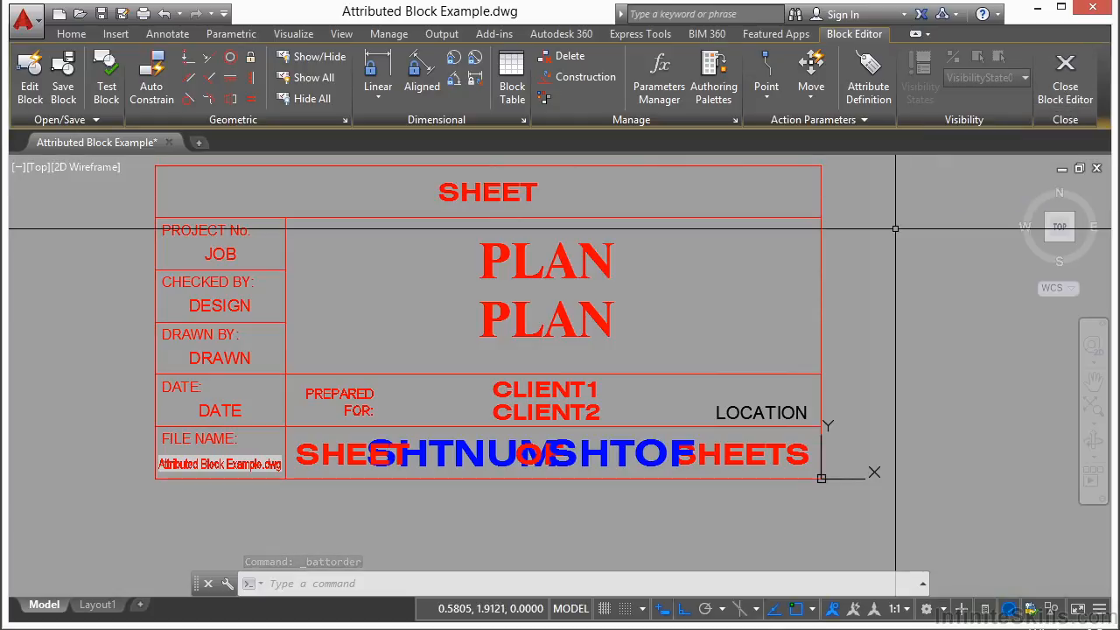
# - Close the Block Editor with the changes saved and synchronize the TITLE-BLOCK attributes using BATTMAN
pyautogui.click(1065, 80)
pyautogui.click(597, 285)
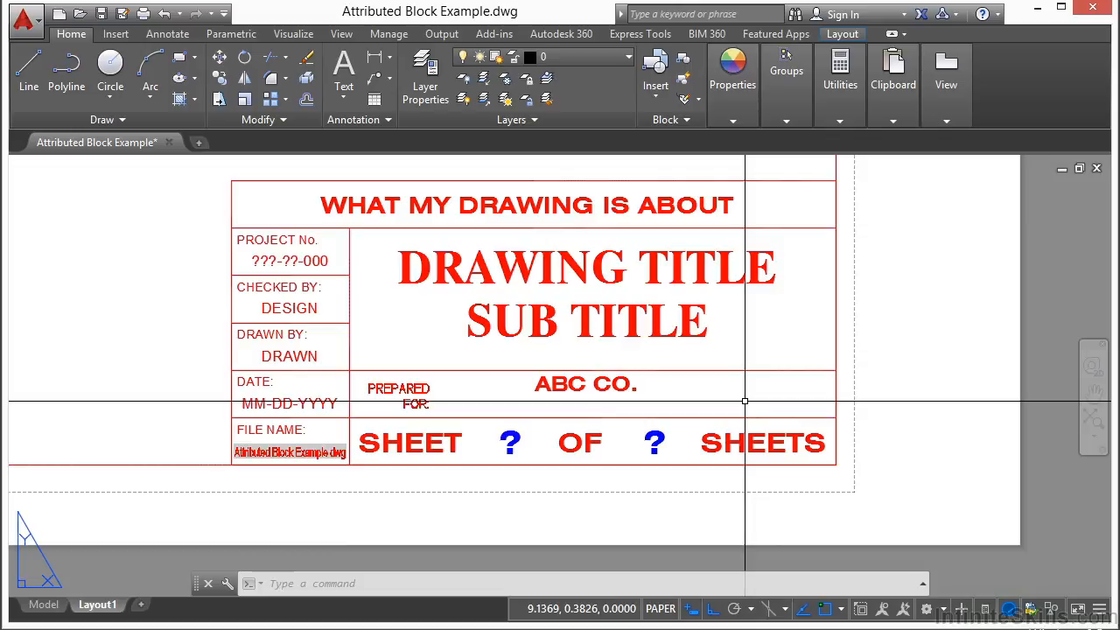
pyautogui.write('BA')
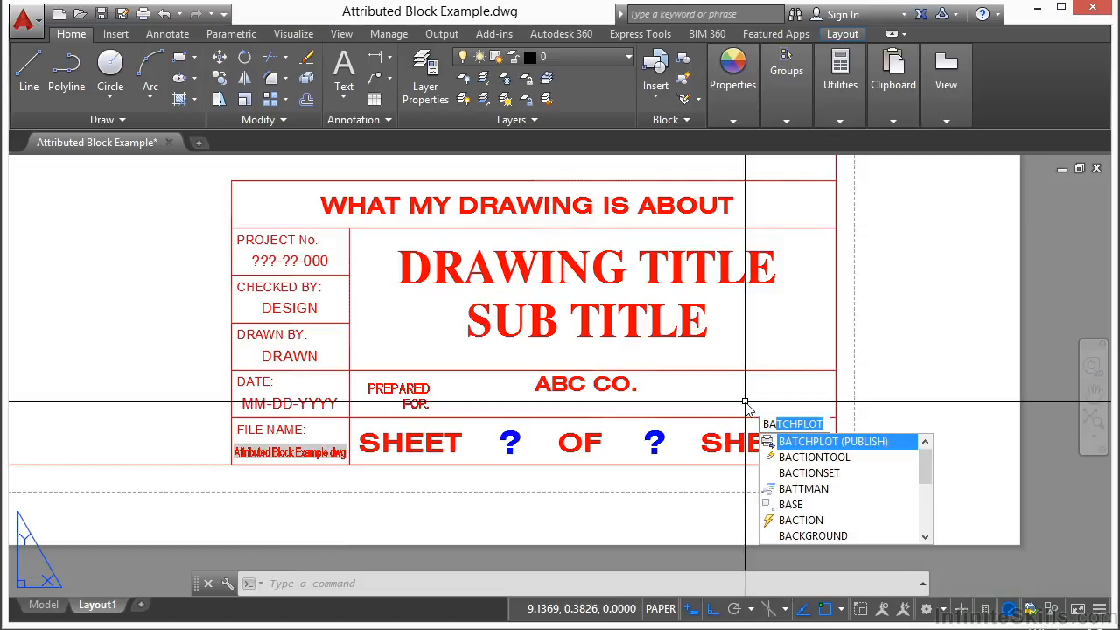
pyautogui.write('TTMAN')
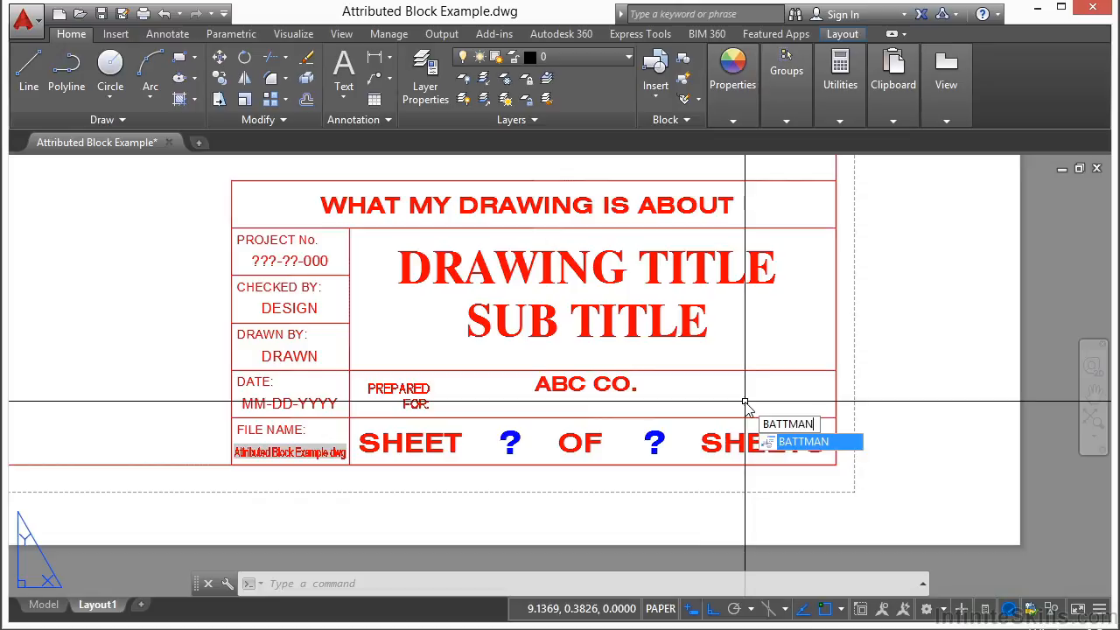
pyautogui.press('Return')
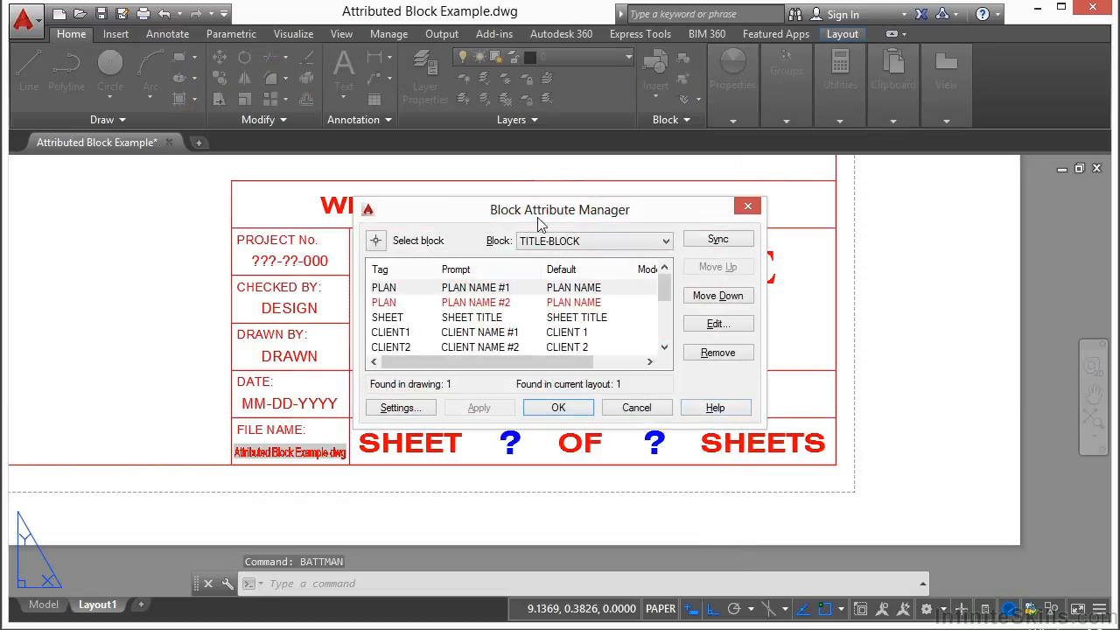
pyautogui.click(667, 241)
pyautogui.click(575, 254)
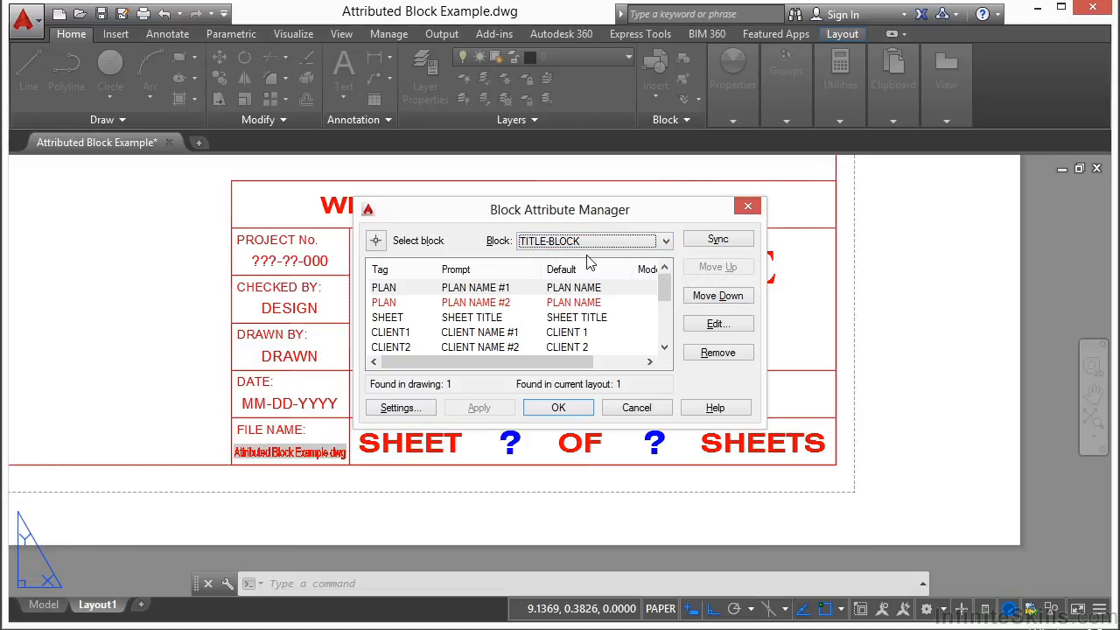
pyautogui.click(717, 240)
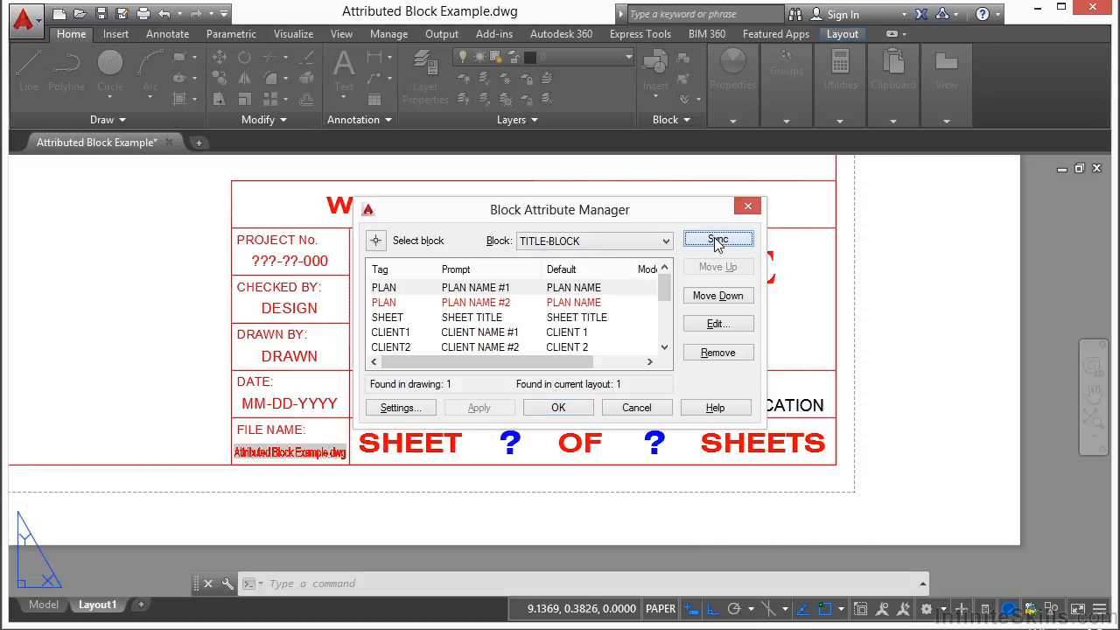
pyautogui.click(557, 409)
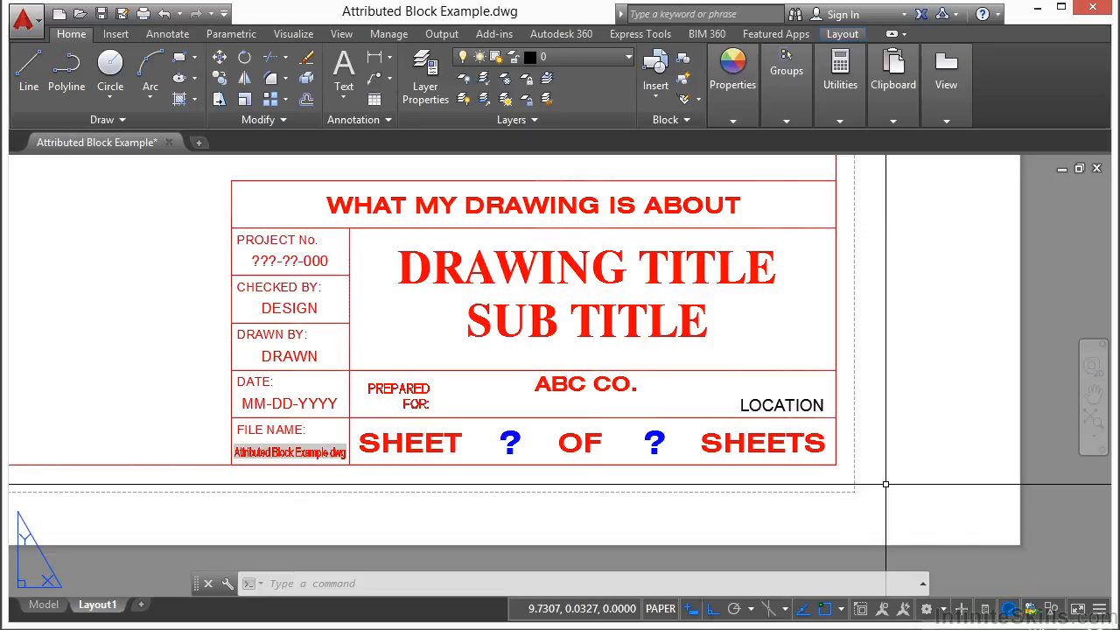
# - Set the title block's LOCATION attribute value to RIGHT HERE
pyautogui.doubleClick(758, 406)
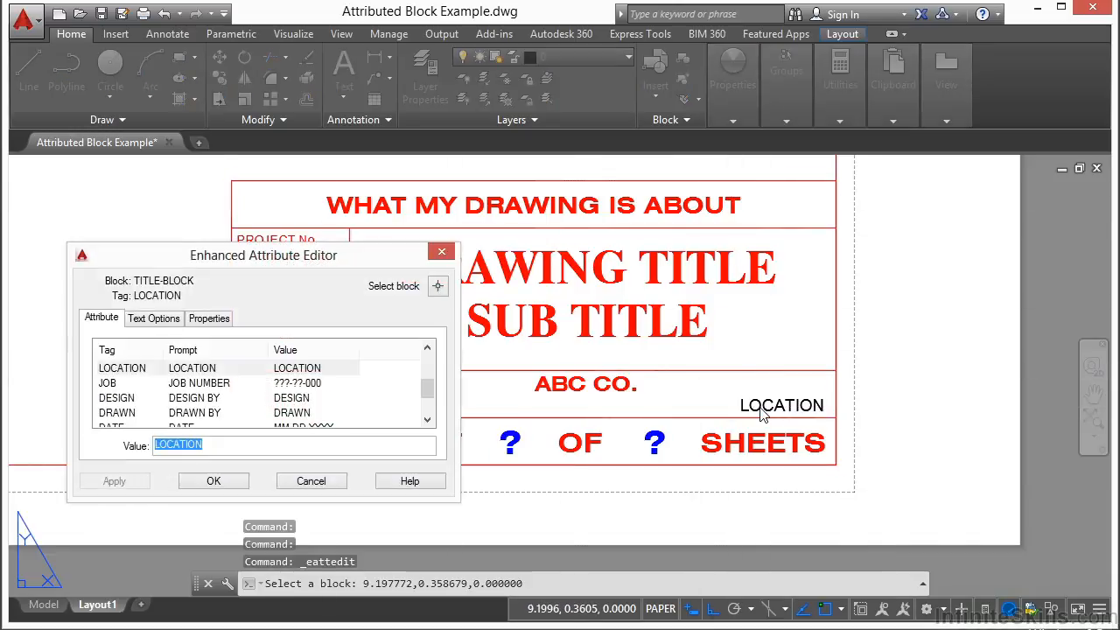
pyautogui.write('RIGHT HERE')
pyautogui.press('Return')
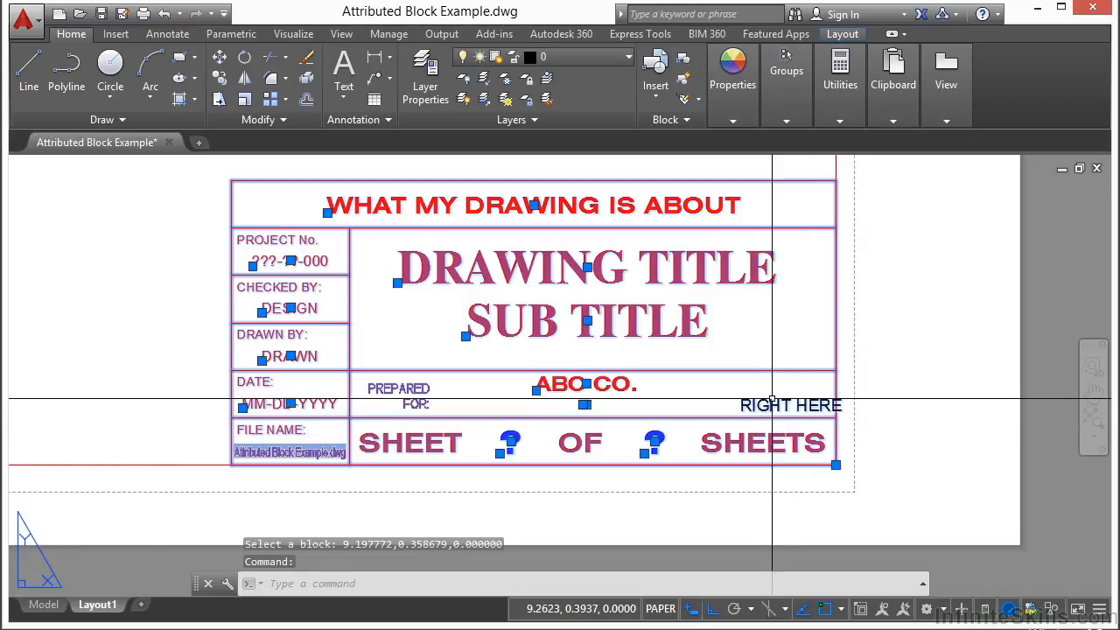
# - Change the text justification of the title block's LOCATION attribute to Center
pyautogui.doubleClick(771, 405)
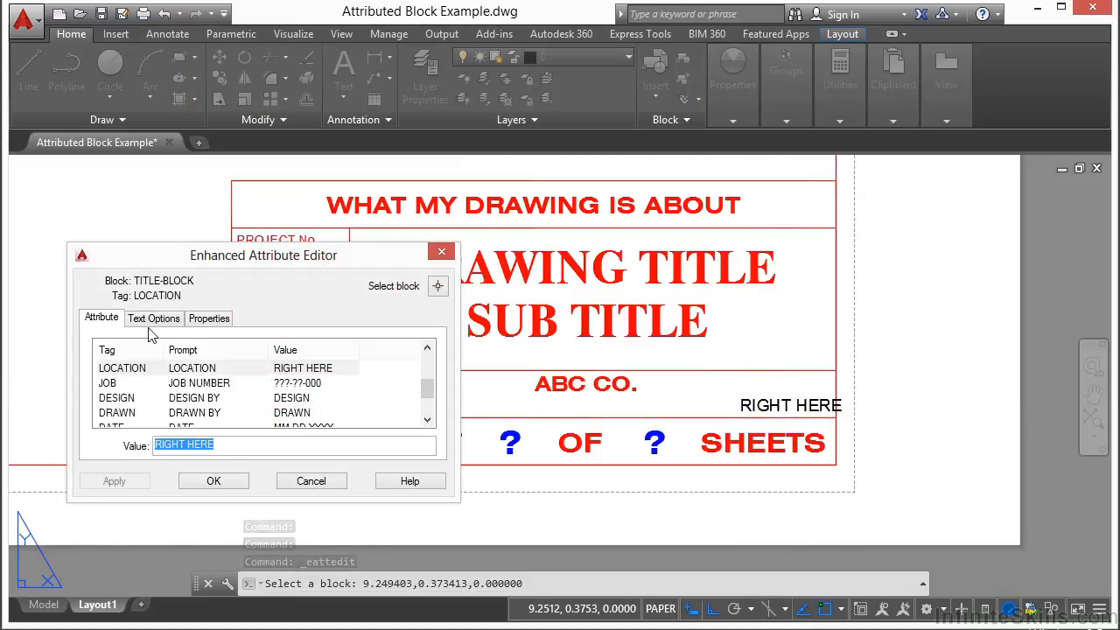
pyautogui.click(134, 370)
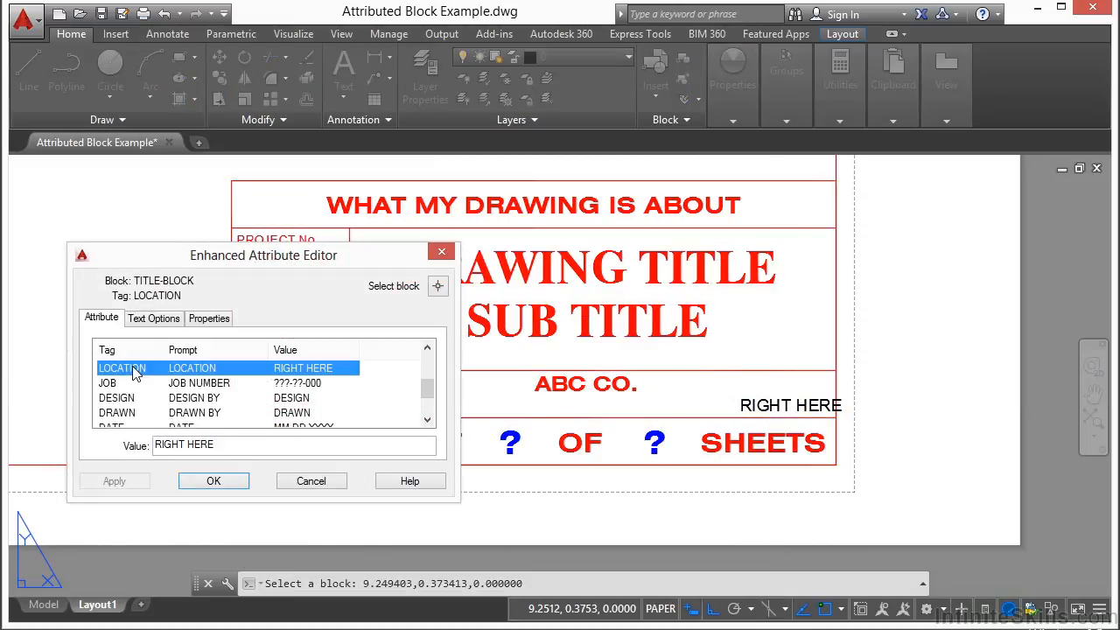
pyautogui.click(154, 319)
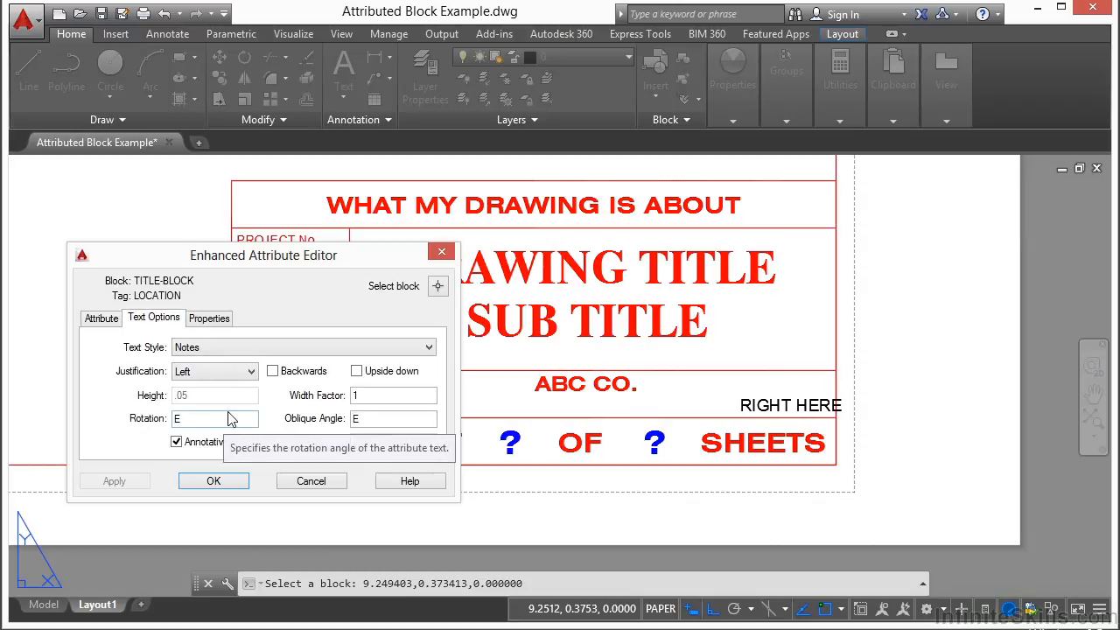
pyautogui.click(251, 372)
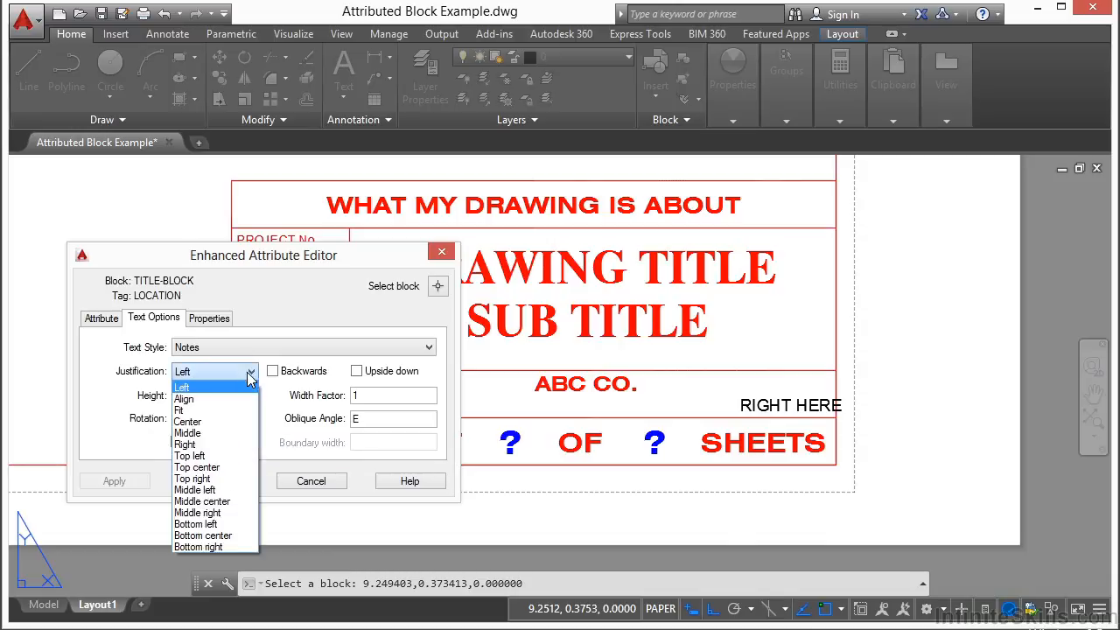
pyautogui.click(218, 422)
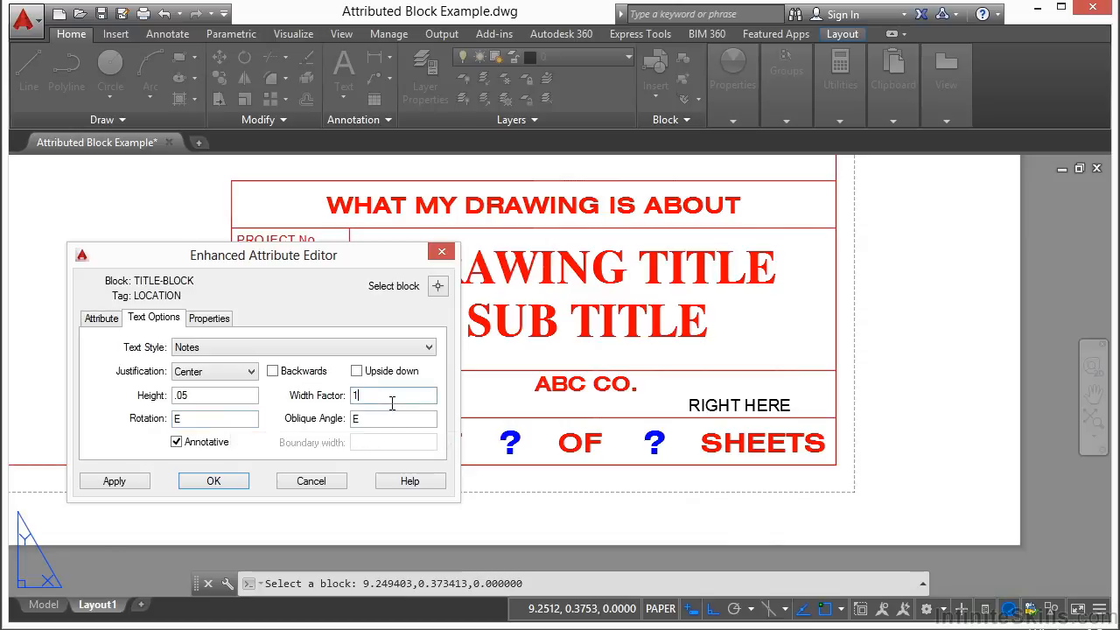
# - Try a width factor of 2 on the LOCATION attribute and restore it to 1
pyautogui.press('BackSpace')
pyautogui.write('2')
pyautogui.press('BackSpace')
pyautogui.write('1')
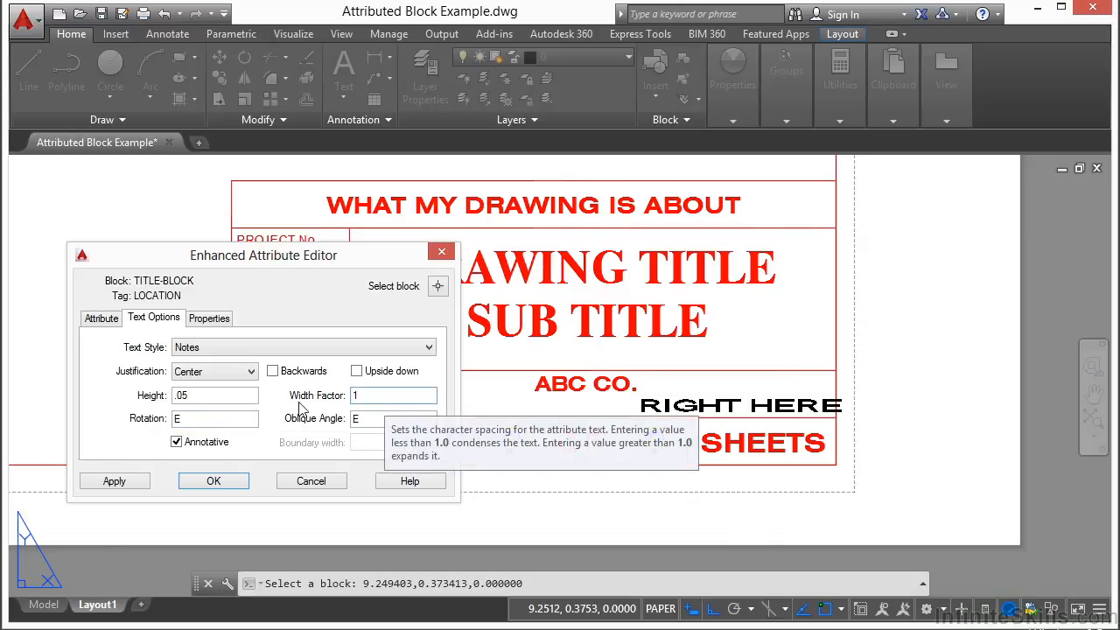
# - Check the LOCATION attribute's height and layer properties, and apply the text changes to the title block
pyautogui.click(242, 402)
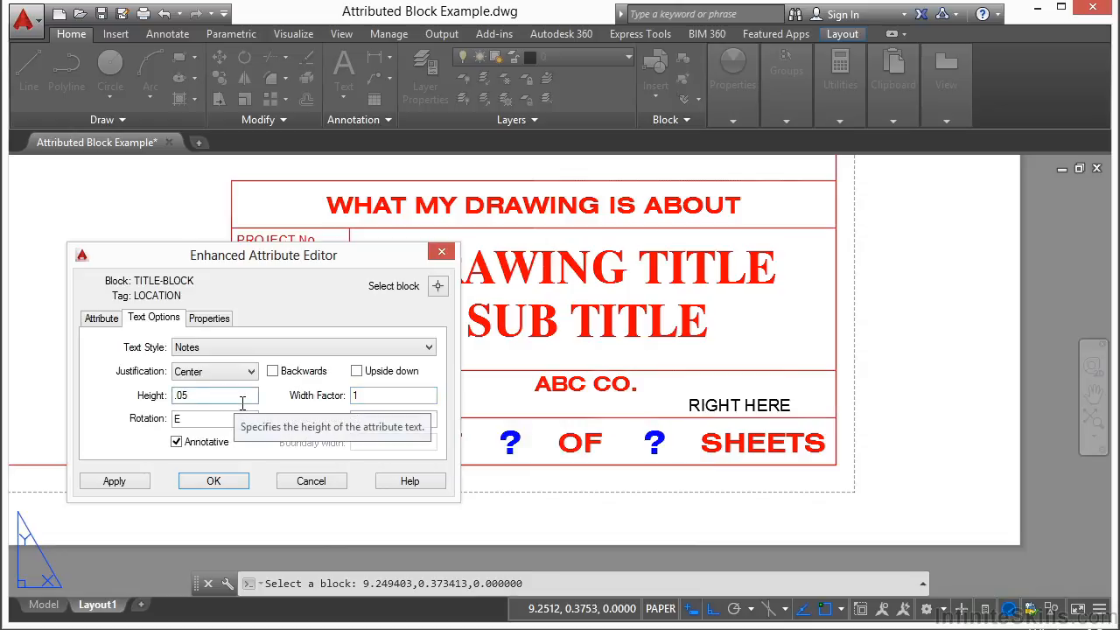
pyautogui.click(219, 321)
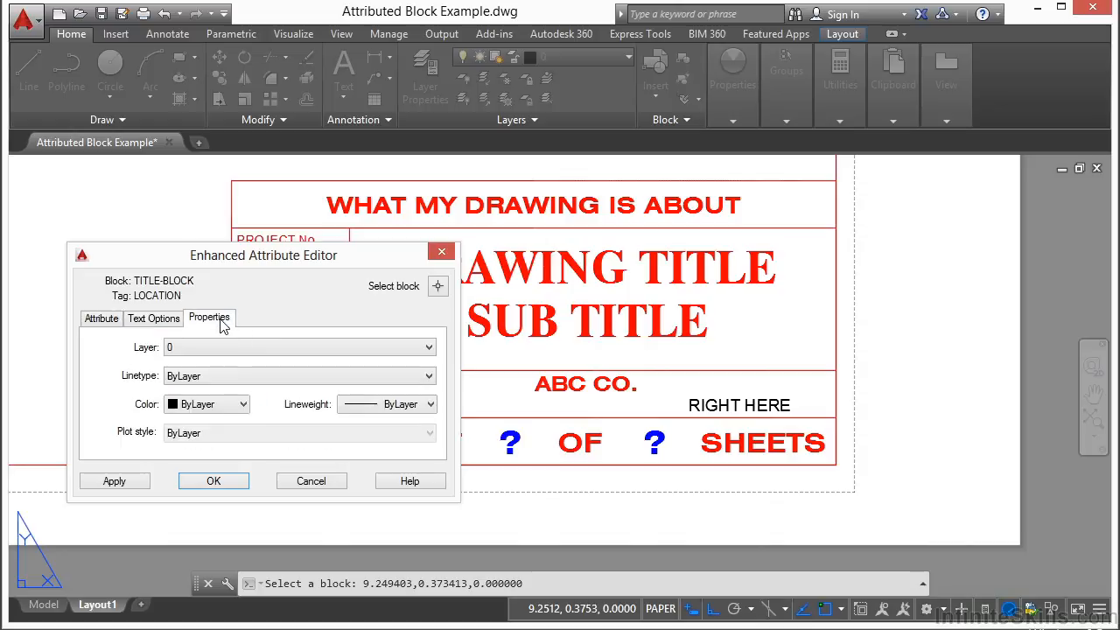
pyautogui.click(152, 319)
pyautogui.click(132, 486)
pyautogui.click(232, 486)
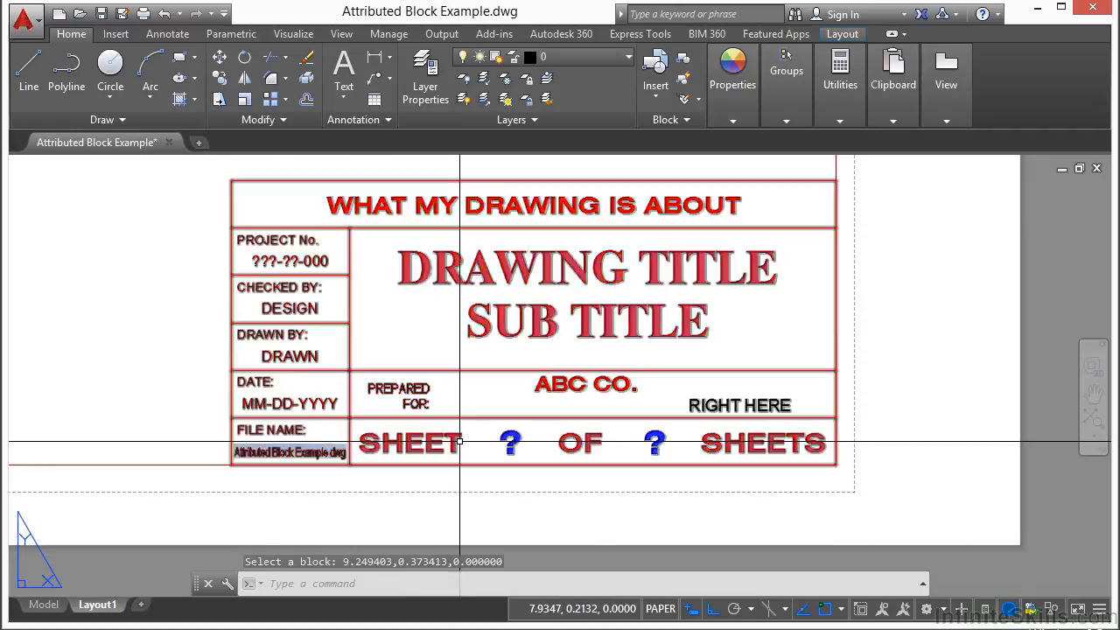